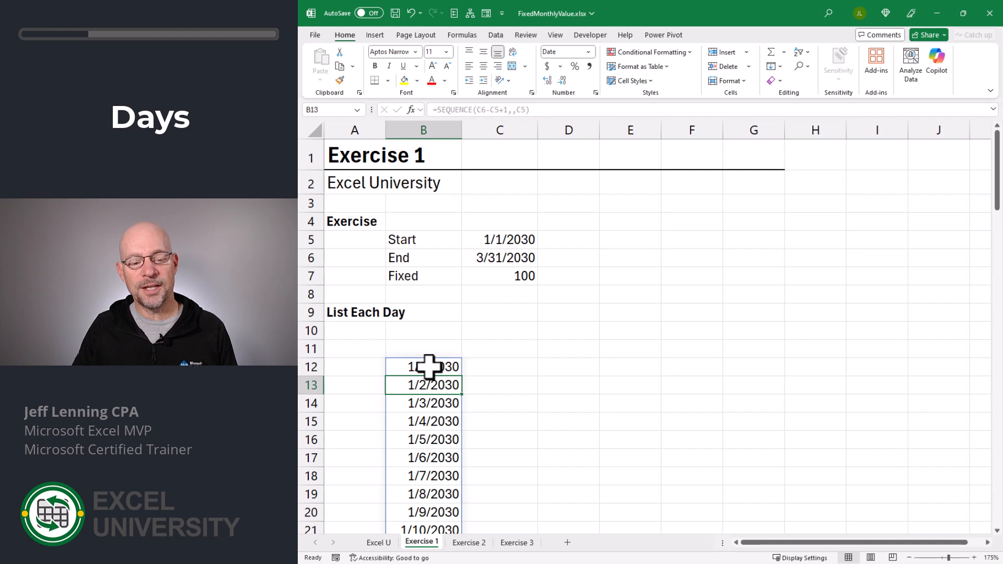
# - Examine the start date, end date and fixed amount inputs, and review the full list of daily dates in column B
pyautogui.click(499, 240)
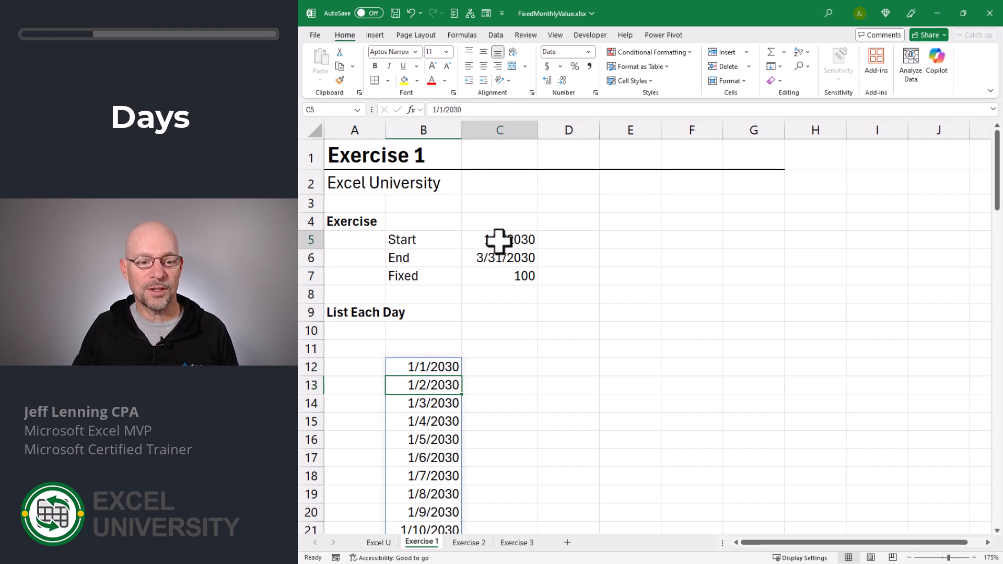
pyautogui.click(500, 256)
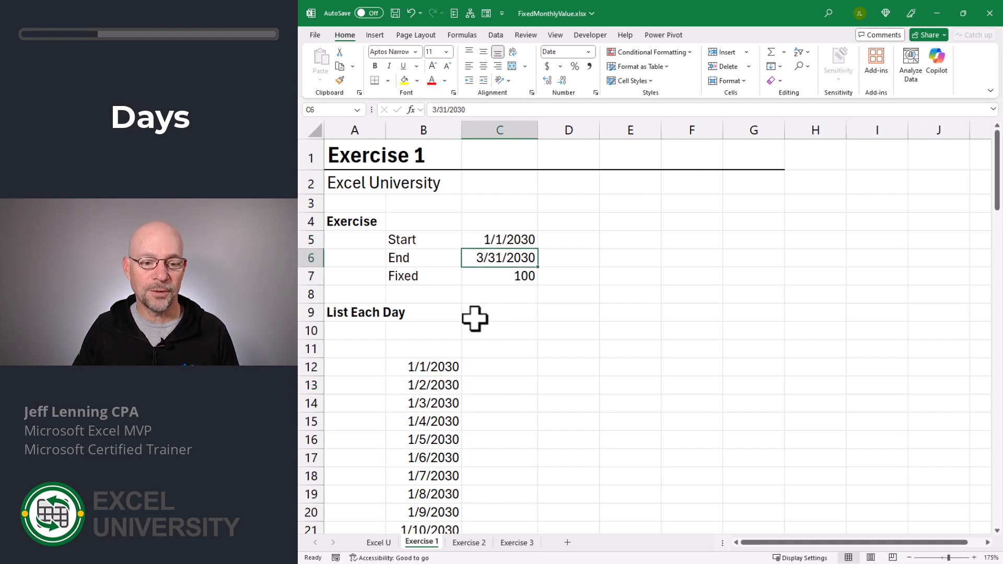
pyautogui.scroll(-6, 475, 316)
pyautogui.scroll(-20, 475, 318)
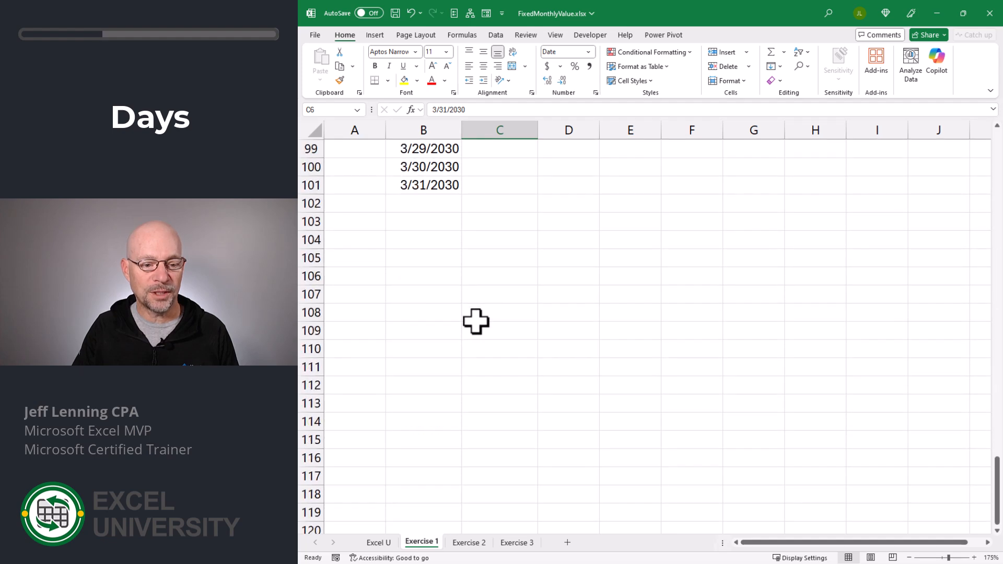
pyautogui.scroll(20, 506, 334)
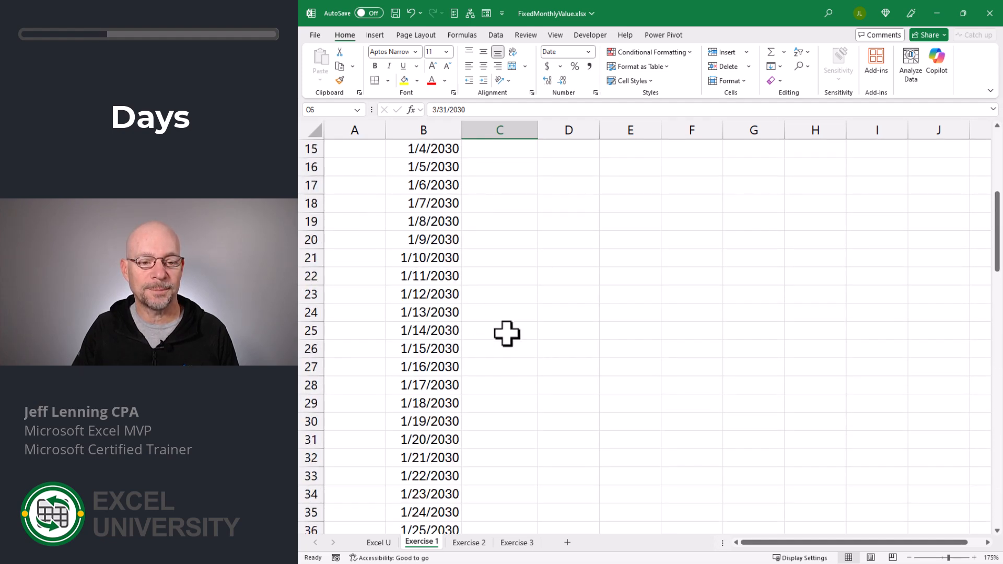
pyautogui.click(488, 368)
pyautogui.click(497, 272)
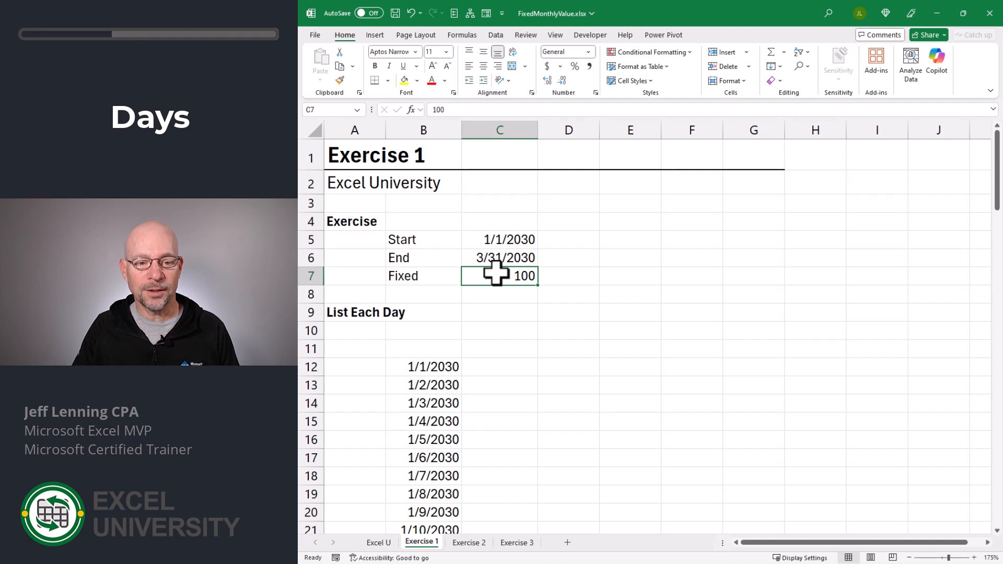
# - Enter =IF(DAY(B12#)=1,C7,0) in C12 to assign the fixed amount to the first day of each month
pyautogui.click(496, 369)
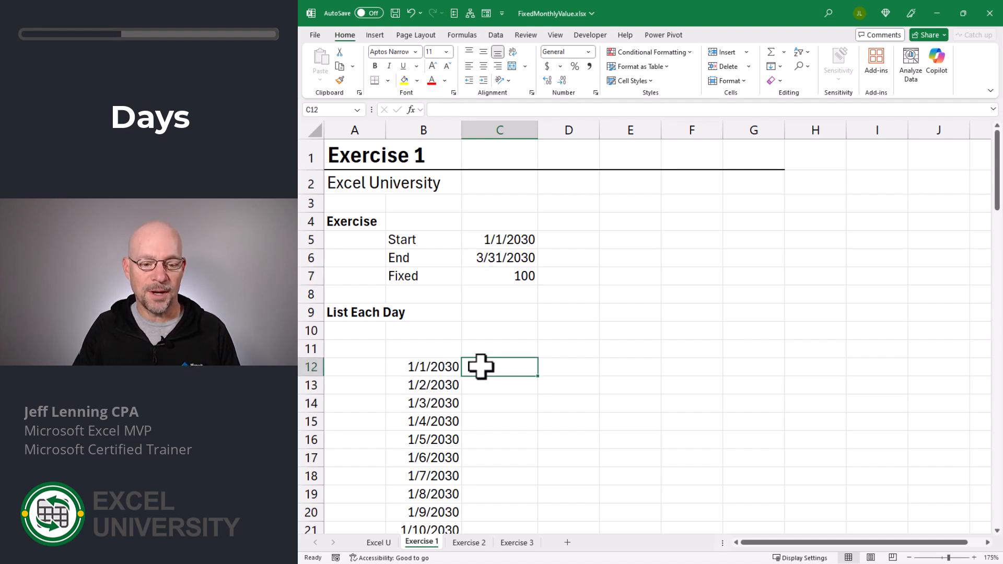
pyautogui.write('=')
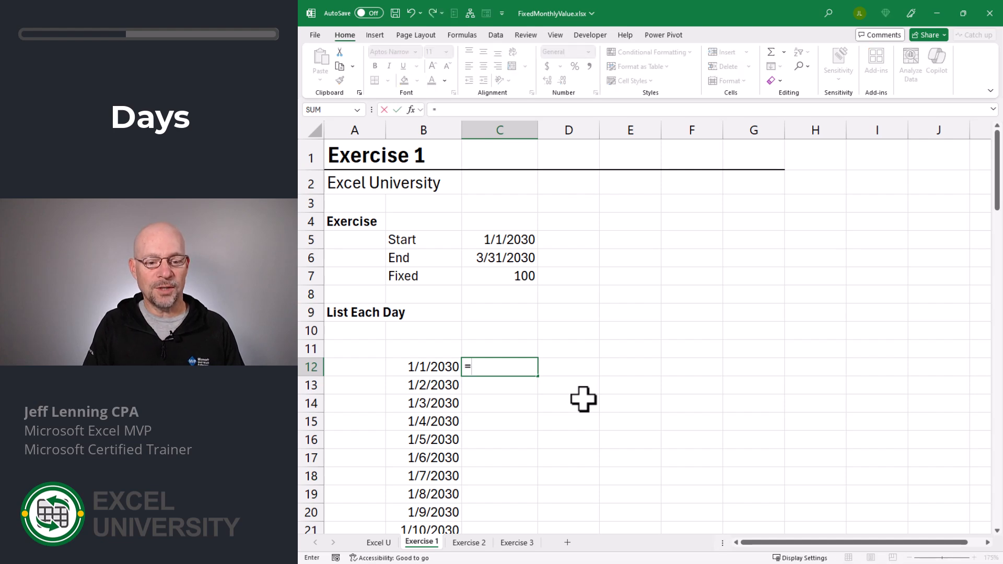
pyautogui.write('if(d')
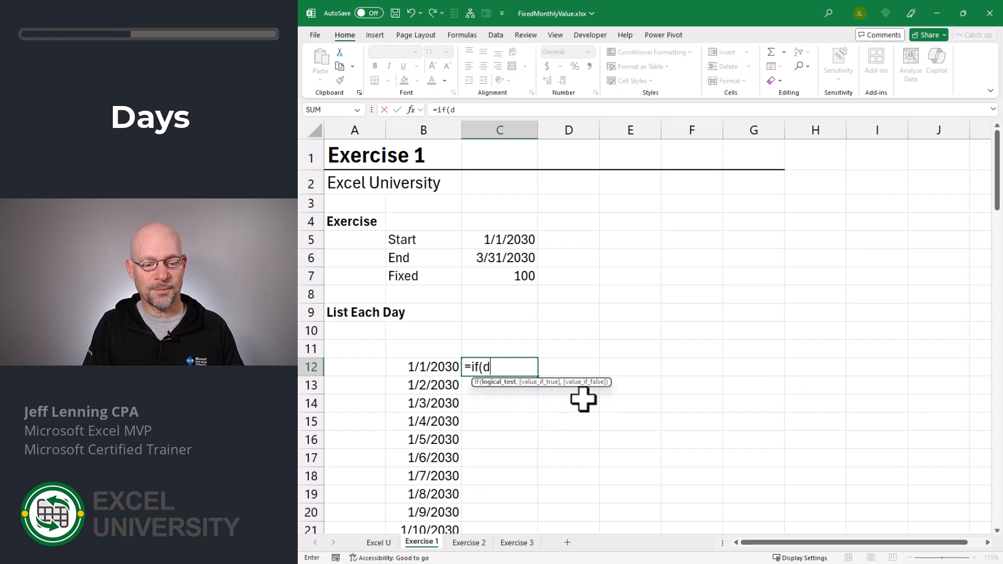
pyautogui.write('ay(')
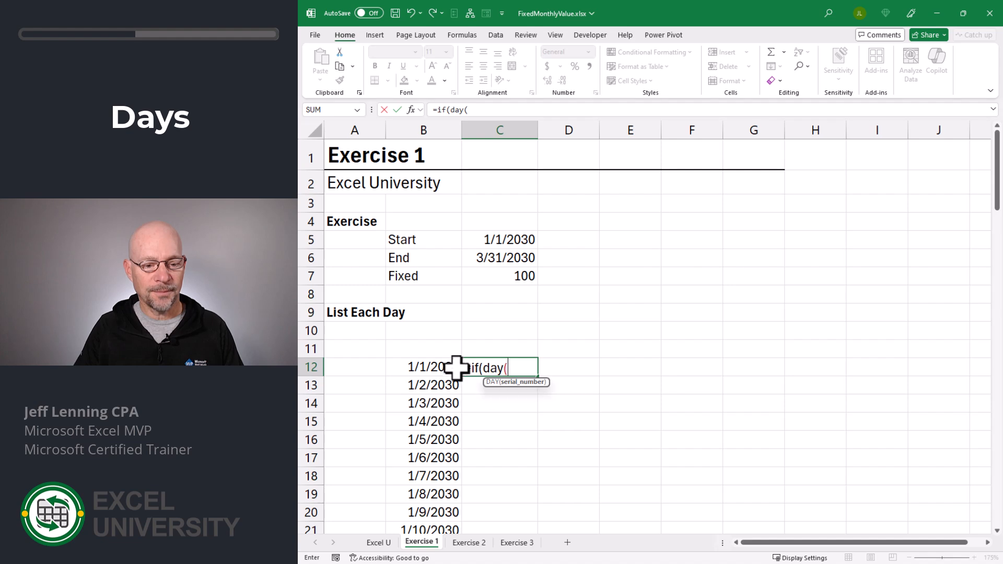
pyautogui.click(448, 366)
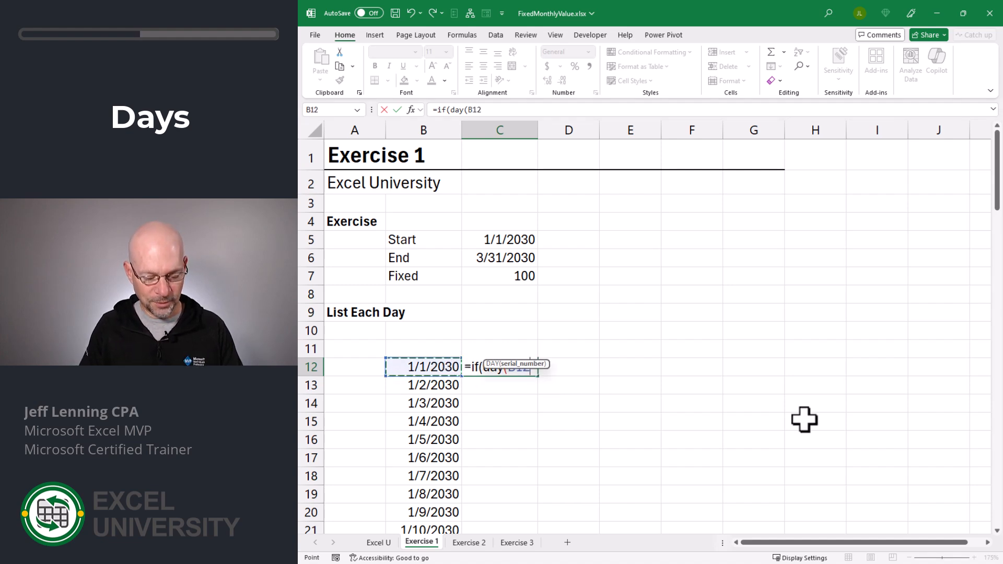
pyautogui.write('#')
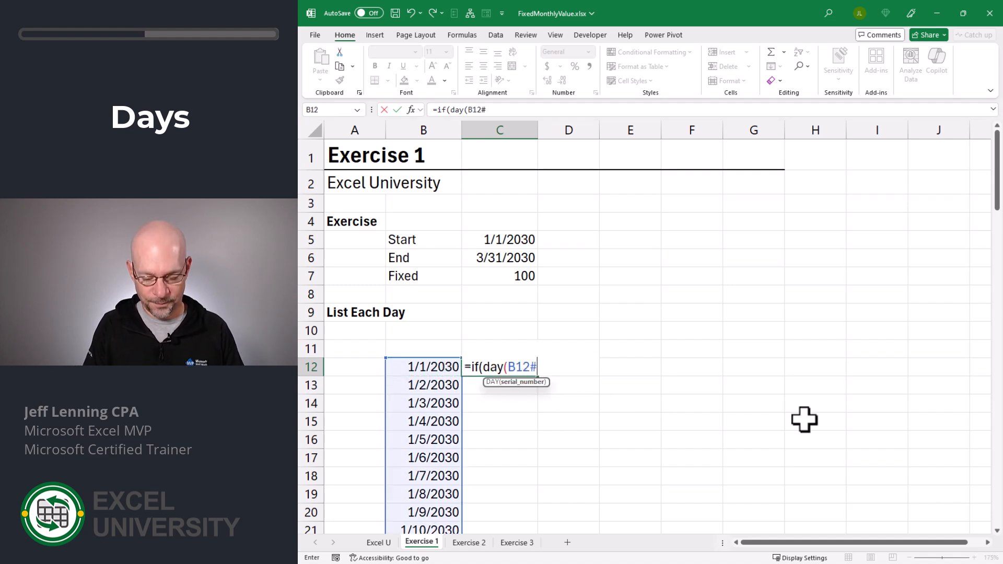
pyautogui.write(')=1')
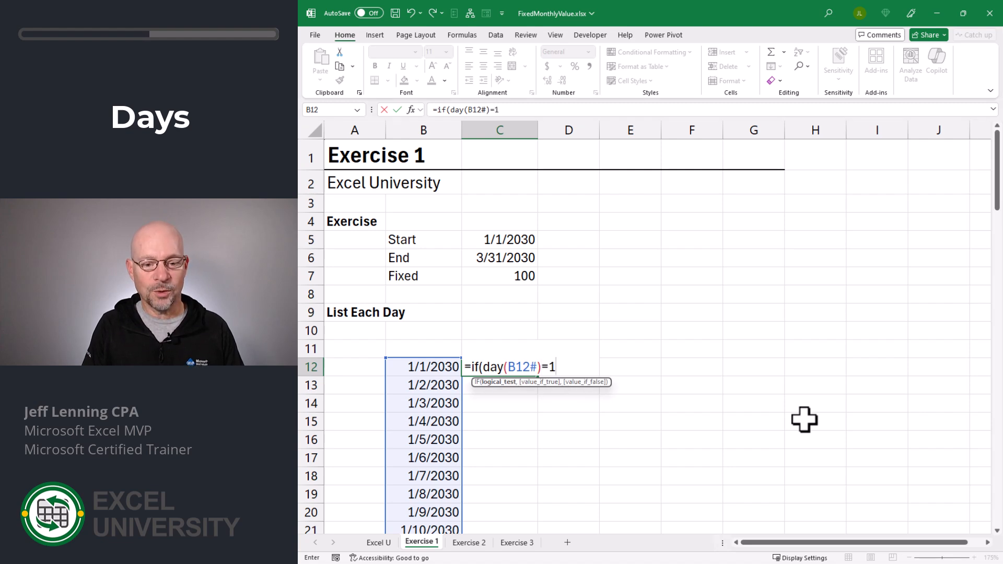
pyautogui.write(',')
pyautogui.click(518, 274)
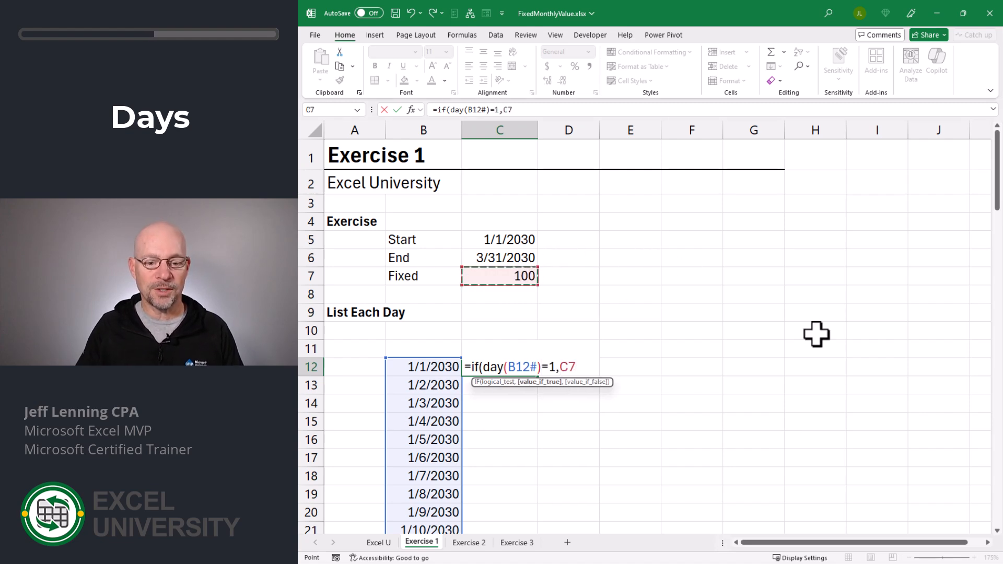
pyautogui.write(',0')
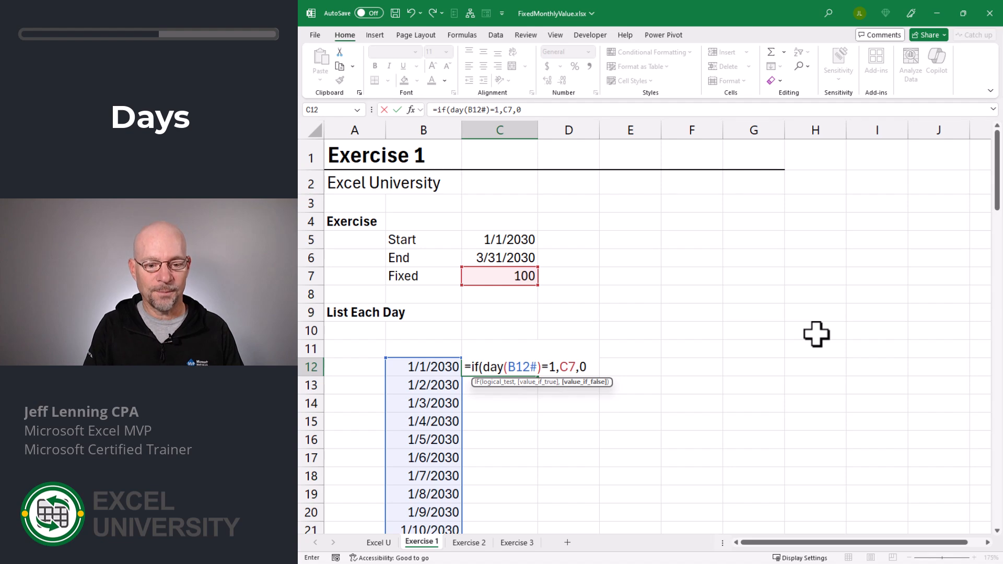
pyautogui.write(')')
pyautogui.press('Return')
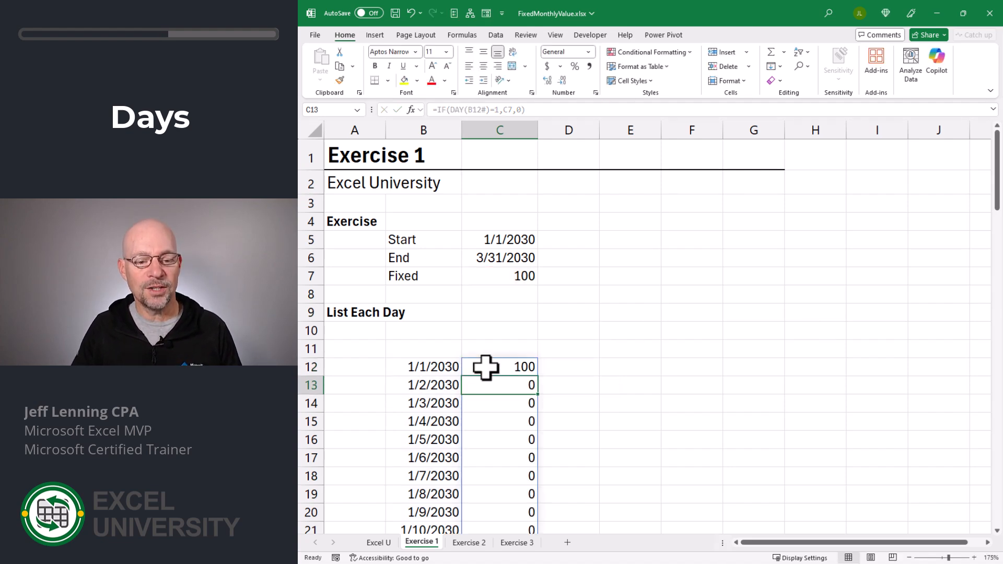
# - Review the amounts beside the daily dates and add the label Total in B10
pyautogui.scroll(-10, 491, 382)
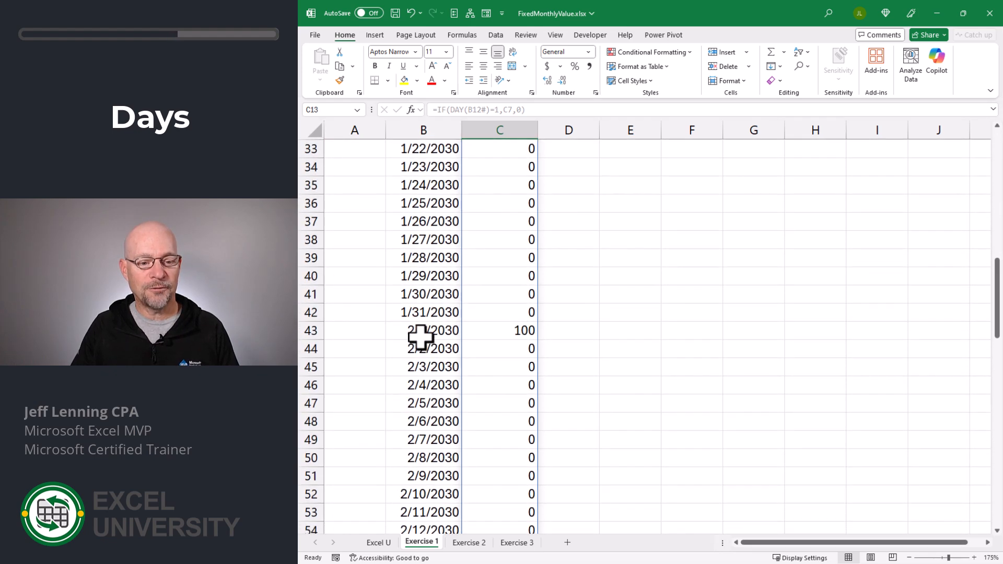
pyautogui.scroll(-7, 519, 341)
pyautogui.scroll(-3, 519, 341)
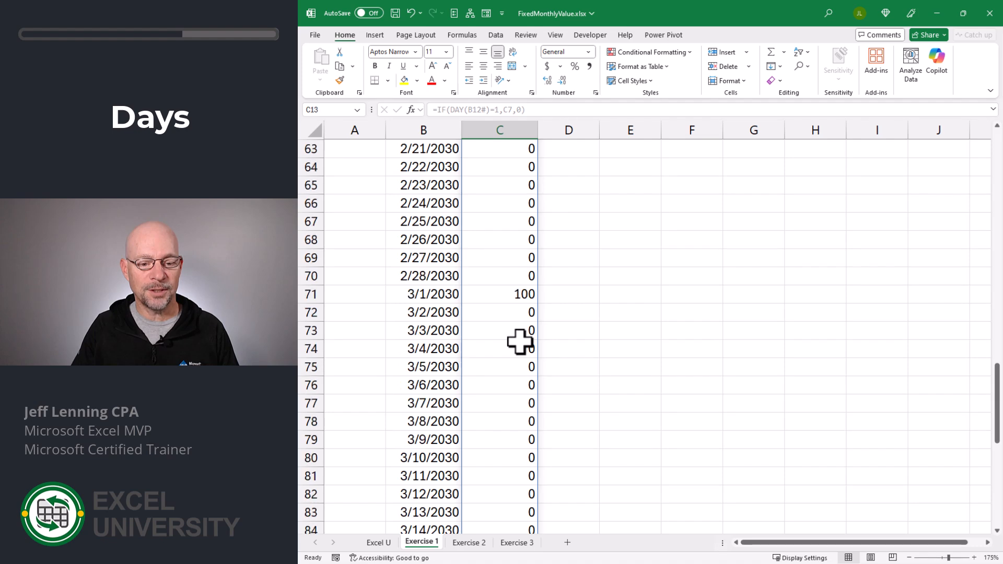
pyautogui.scroll(9, 517, 353)
pyautogui.scroll(12, 516, 357)
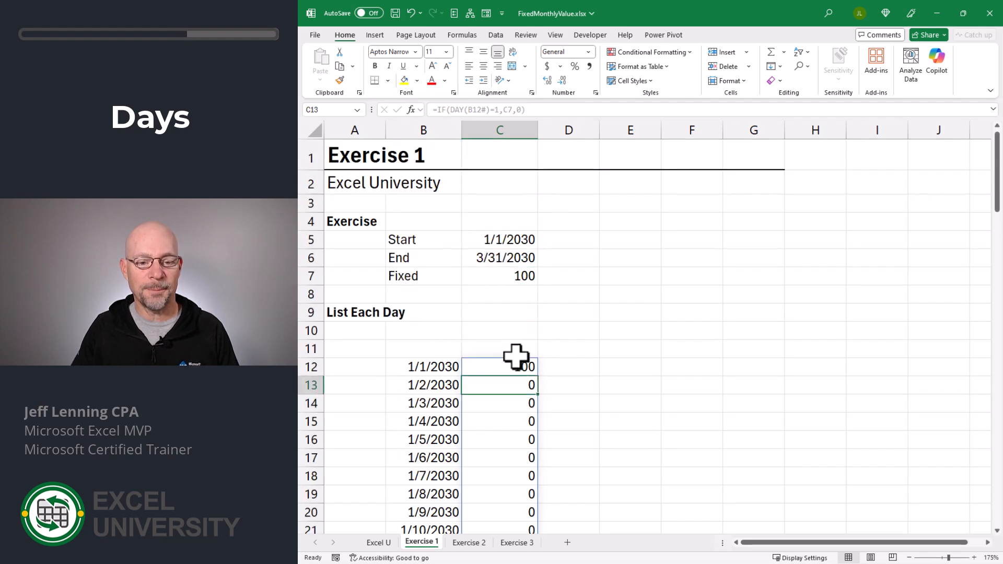
pyautogui.click(426, 331)
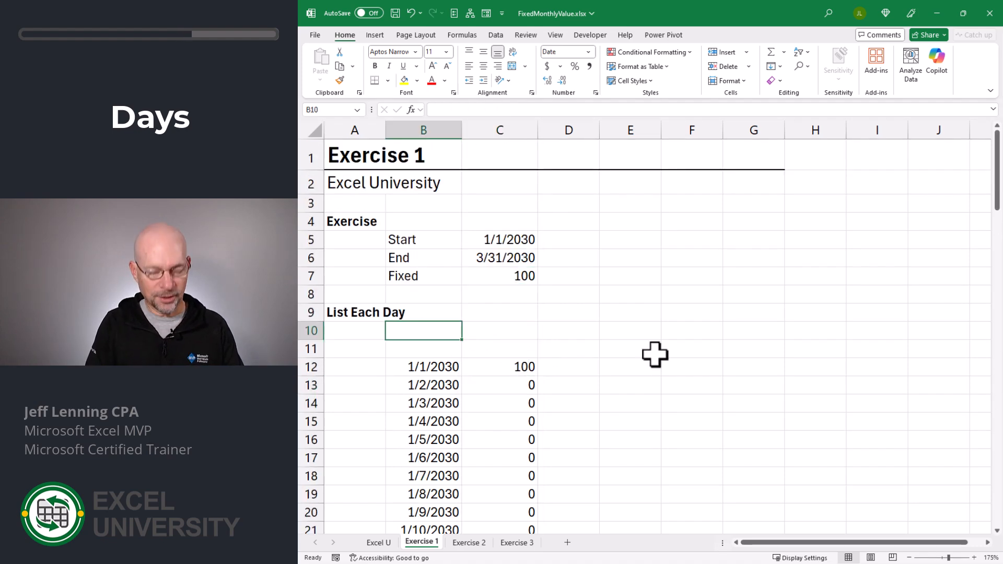
pyautogui.write('Total')
pyautogui.press('Tab')
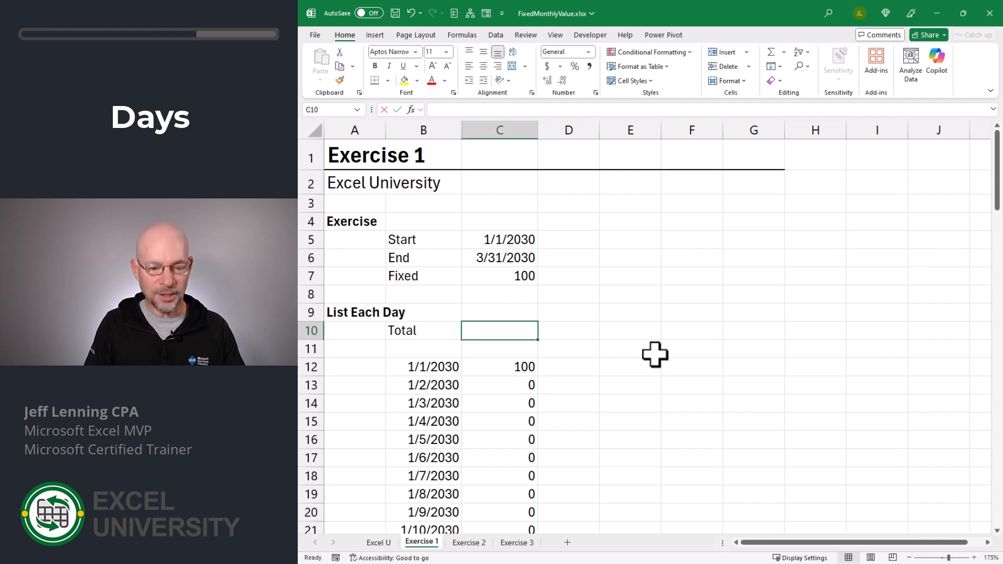
# - Sum the spilled daily amounts in C10 with the formula =SUM(C12#)
pyautogui.write('=sum')
pyautogui.press('Tab')
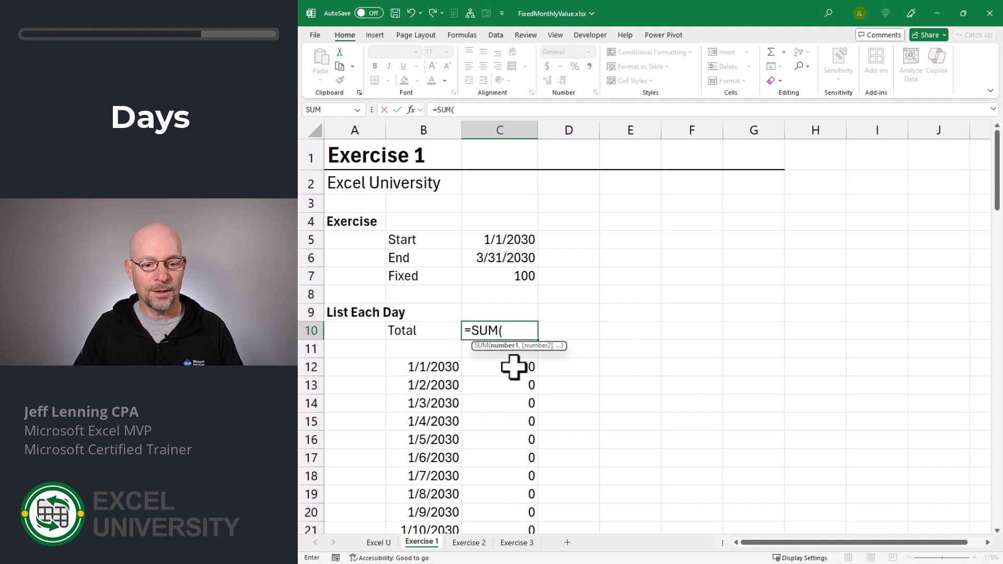
pyautogui.click(514, 367)
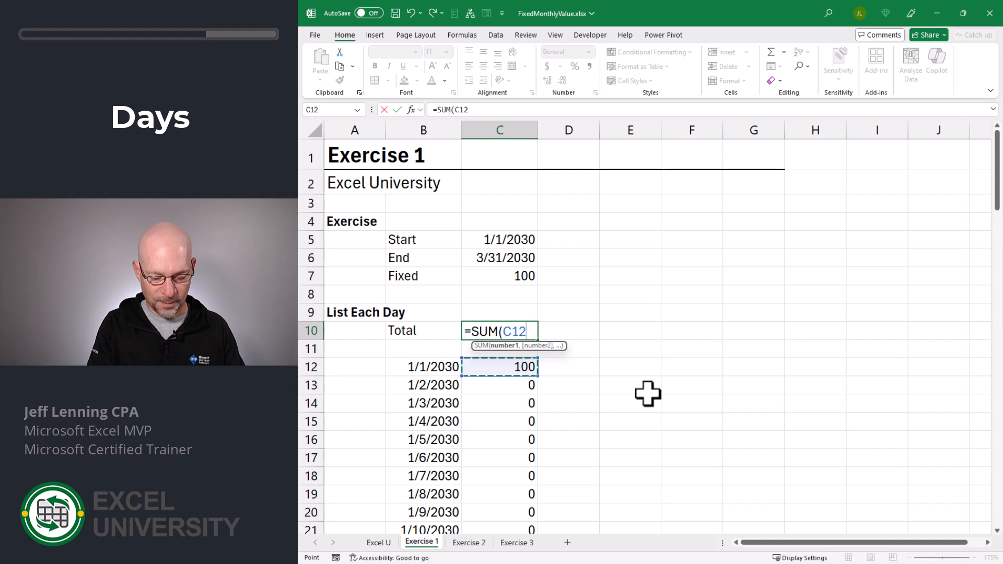
pyautogui.write('#')
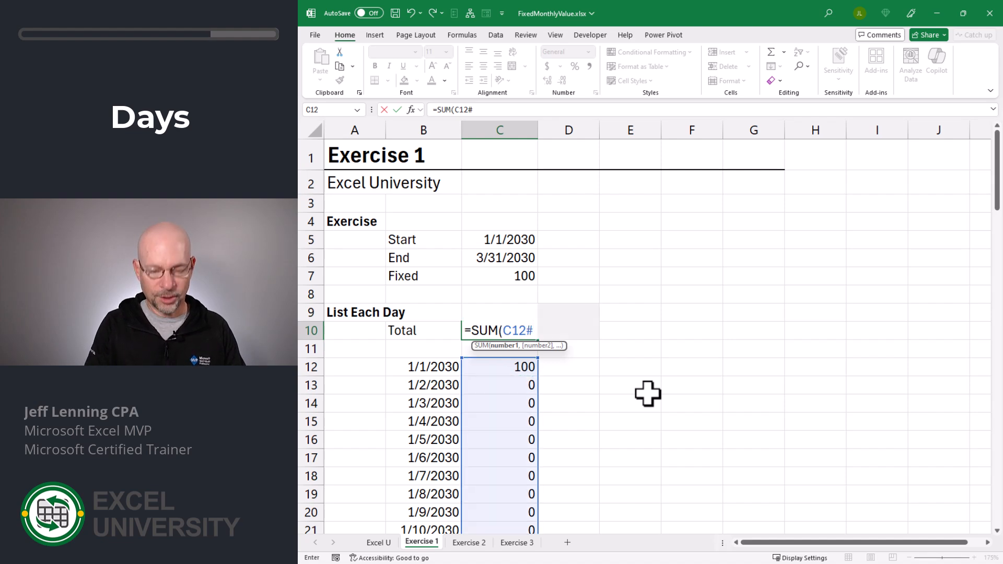
pyautogui.write(')')
pyautogui.press('Return')
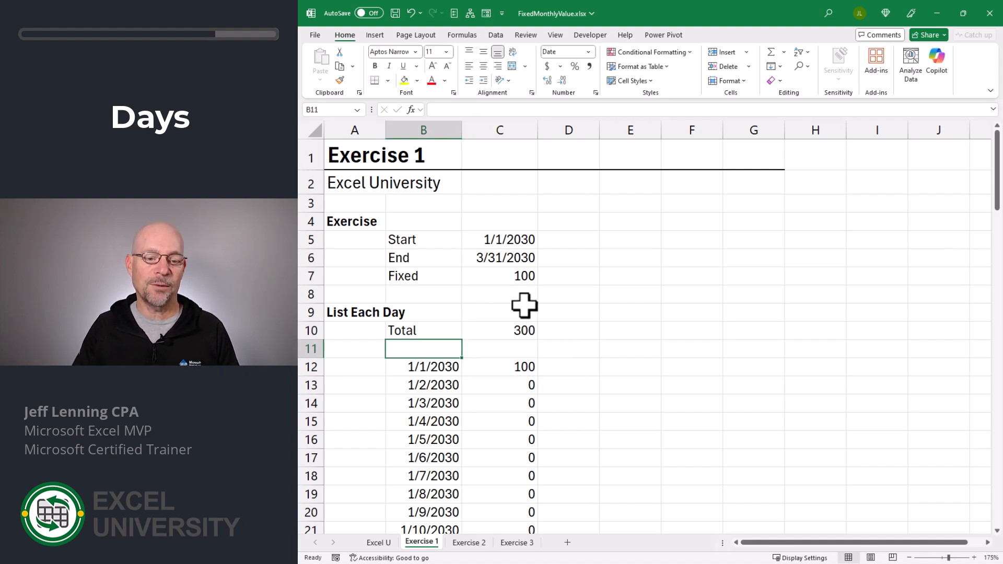
# - Set the End date in C6 to 1/31/2030 and review the daily list
pyautogui.click(493, 257)
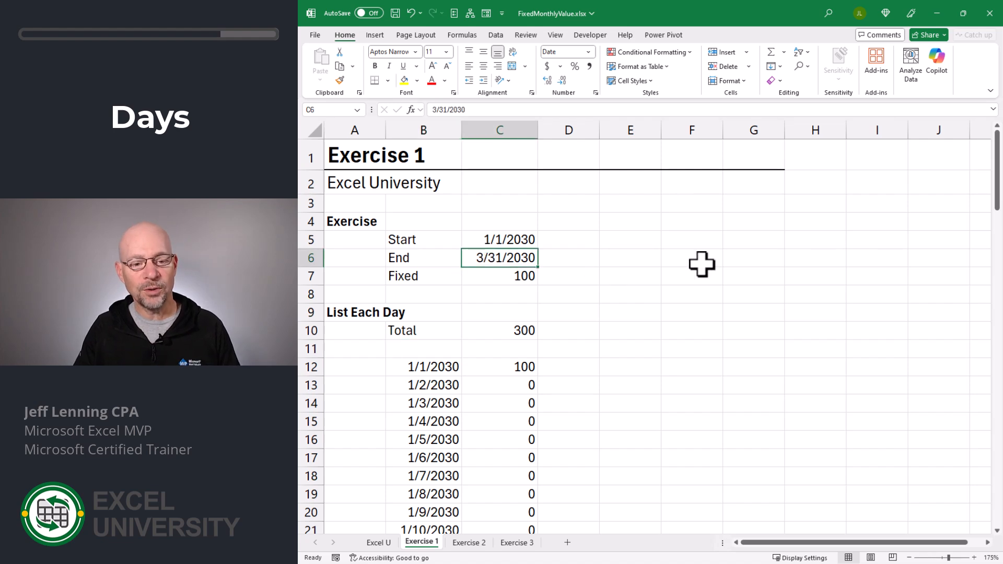
pyautogui.write('1/31/2030')
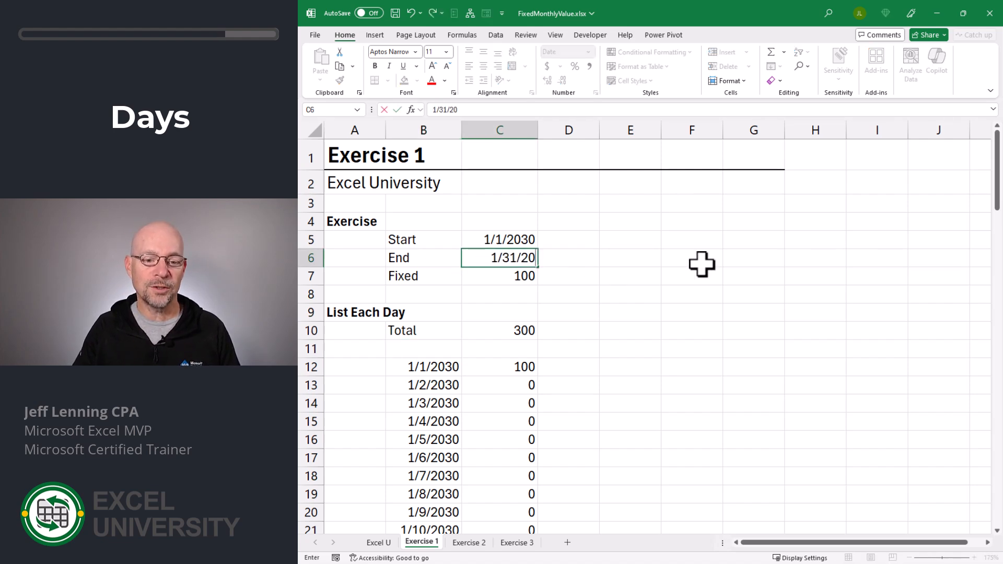
pyautogui.press('Return')
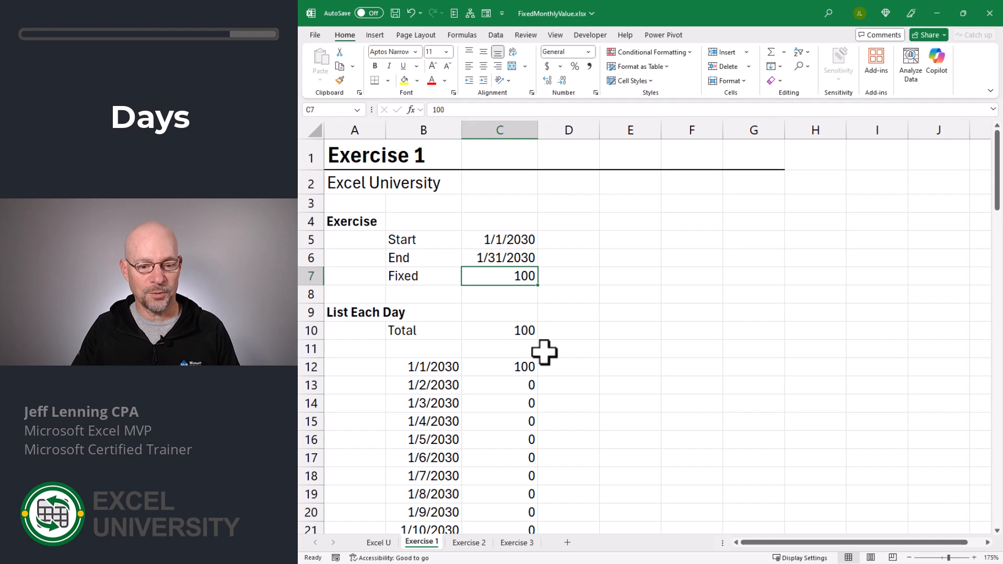
pyautogui.scroll(-10, 544, 352)
pyautogui.scroll(8, 544, 358)
pyautogui.scroll(2, 544, 355)
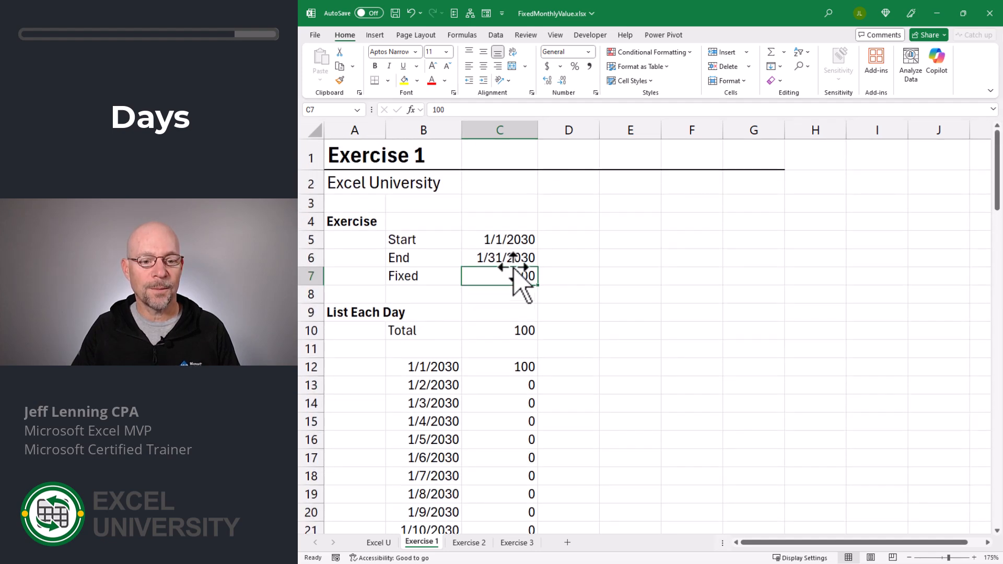
# - Set the End date in C6 to 6/30/2030
pyautogui.click(509, 257)
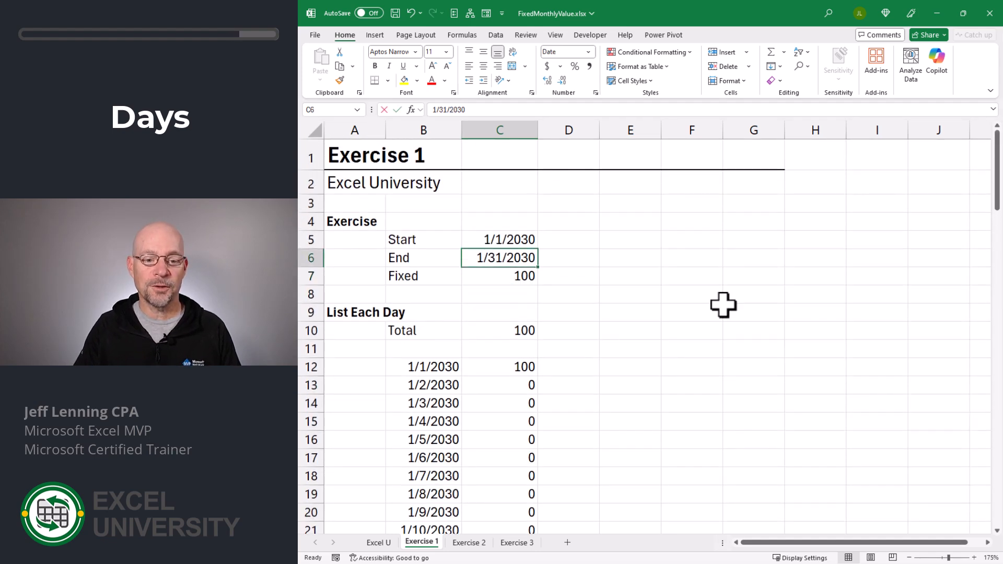
pyautogui.write('6/30/2030')
pyautogui.press('Return')
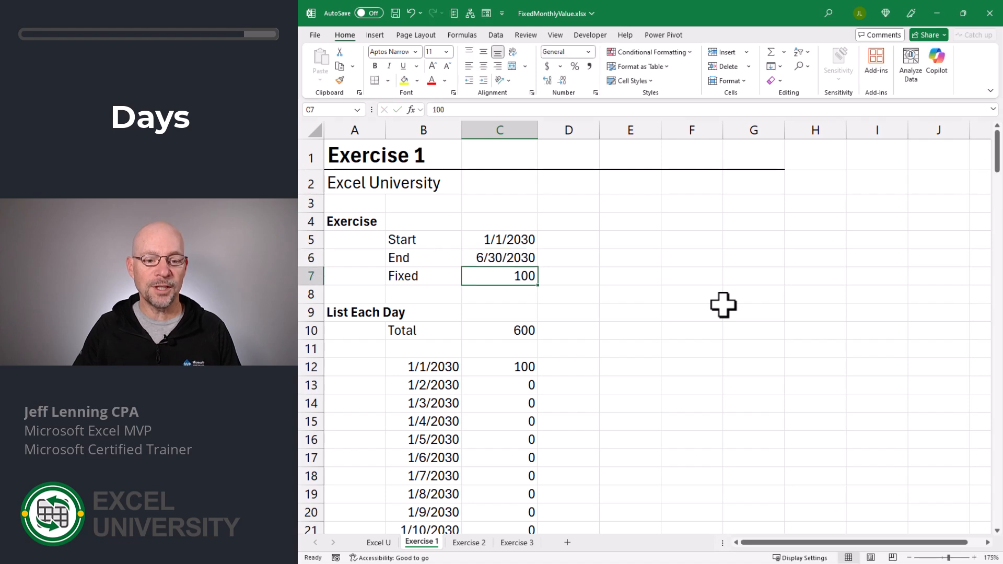
# - Set the End date in C6 to 7/1/2030
pyautogui.click(510, 258)
pyautogui.write('7/1/')
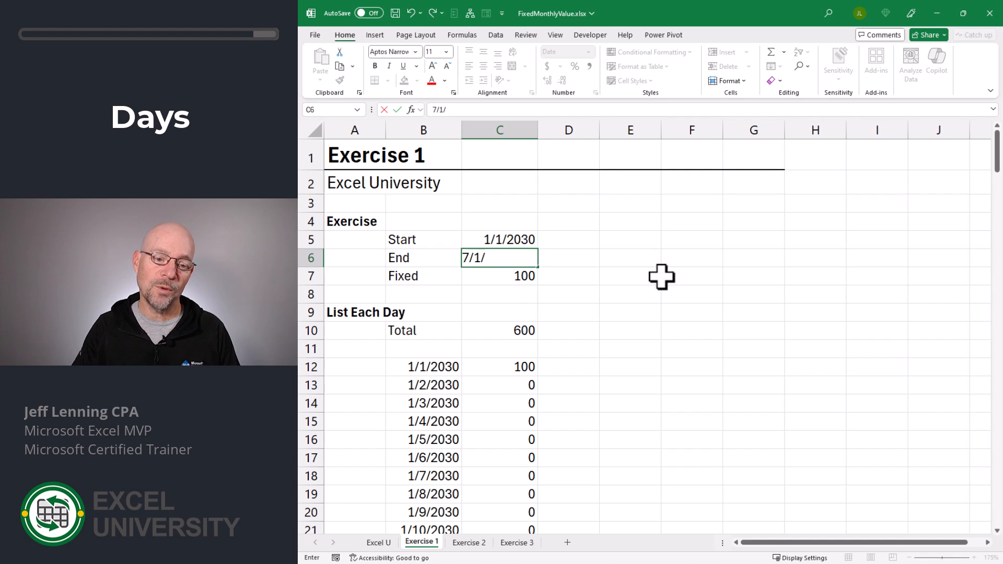
pyautogui.write('2030')
pyautogui.press('Return')
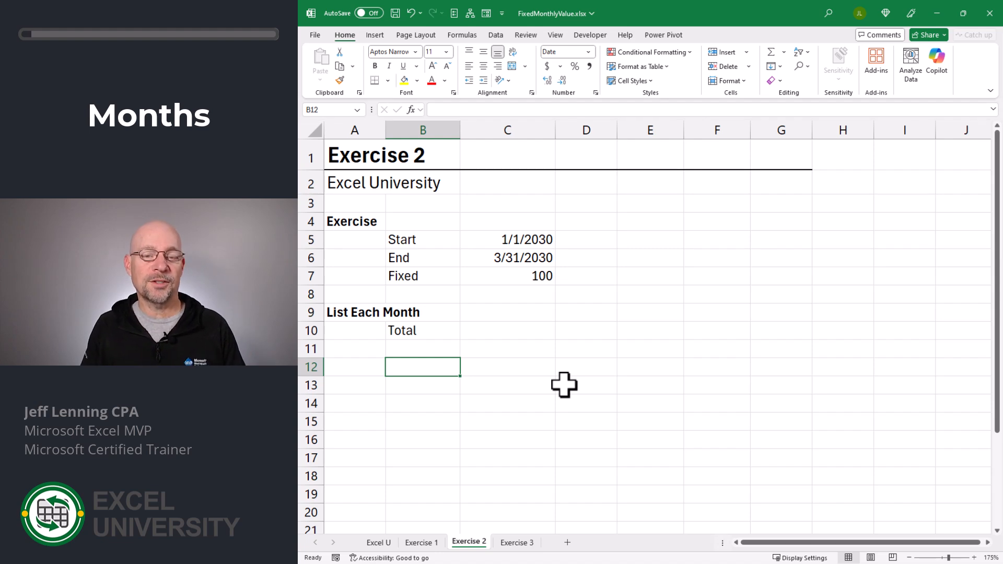
# - List every day from Start to End in B12 with the formula =SEQUENCE(C6-C5+1,,C5) and review the spilled dates
pyautogui.write('=seq')
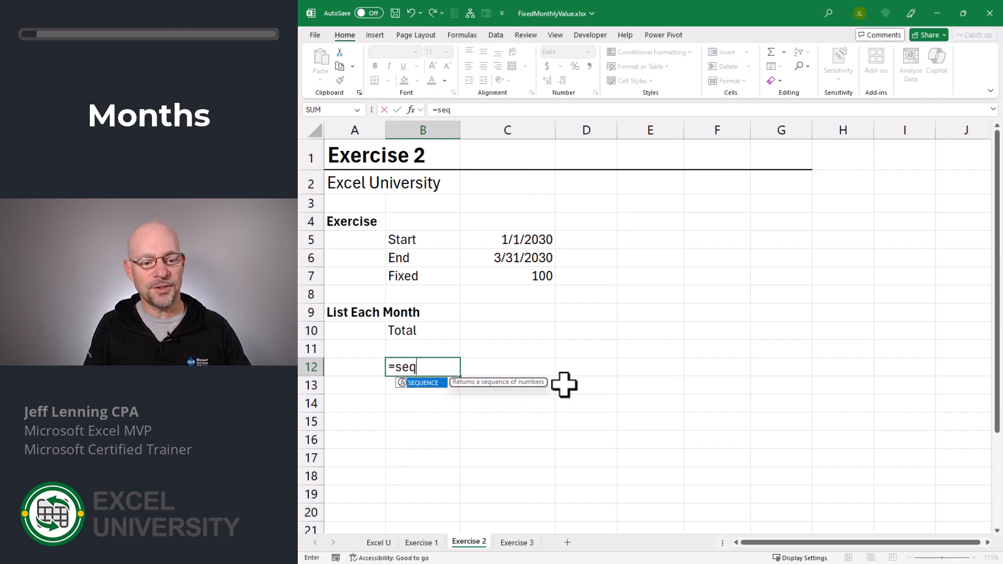
pyautogui.press('Tab')
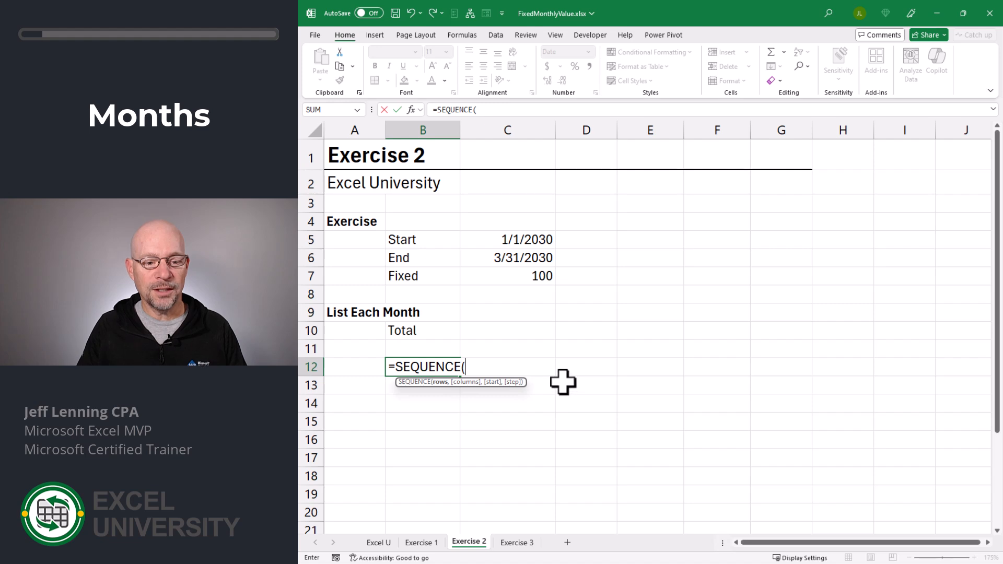
pyautogui.click(514, 259)
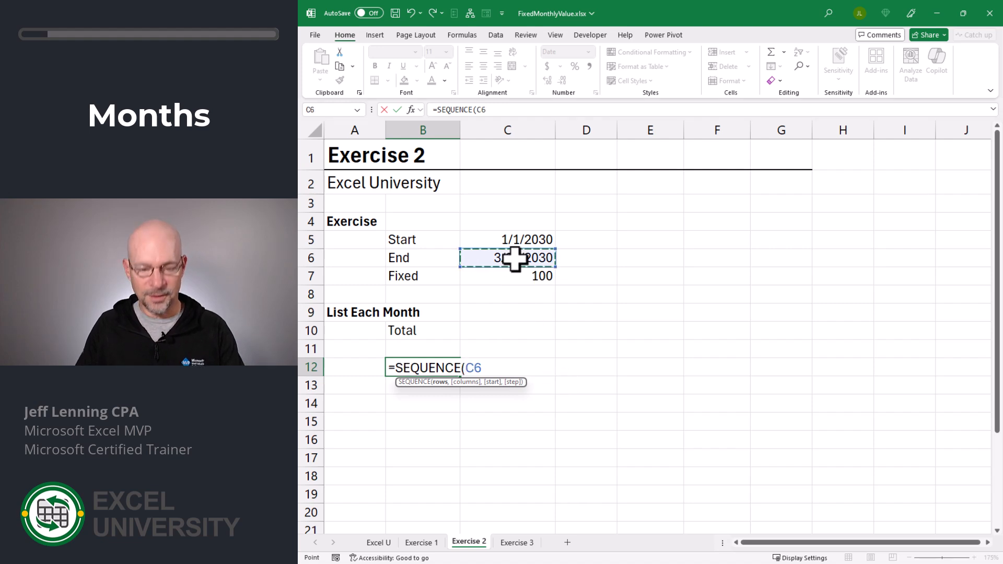
pyautogui.write('-')
pyautogui.click(515, 240)
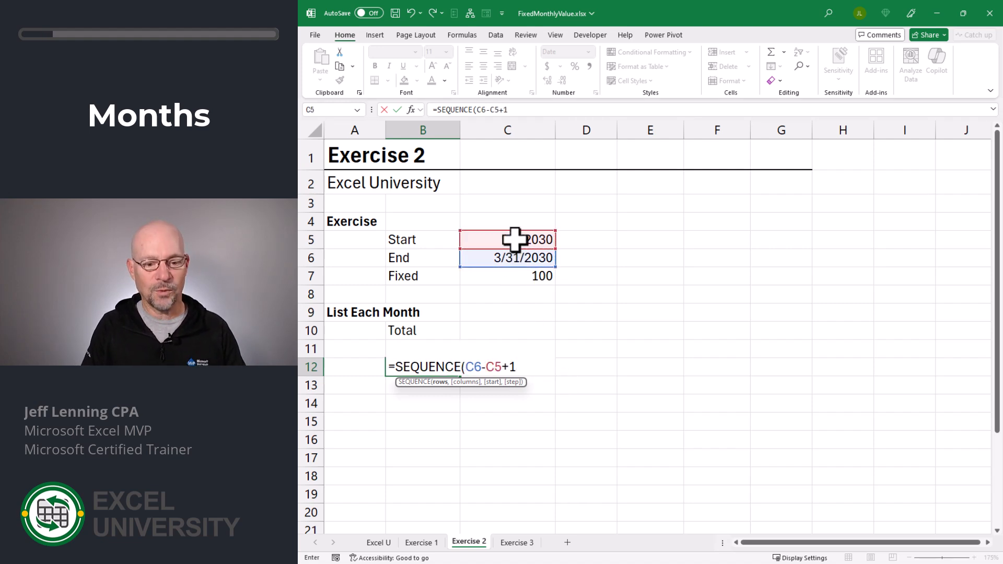
pyautogui.write('+1,,')
pyautogui.click(514, 239)
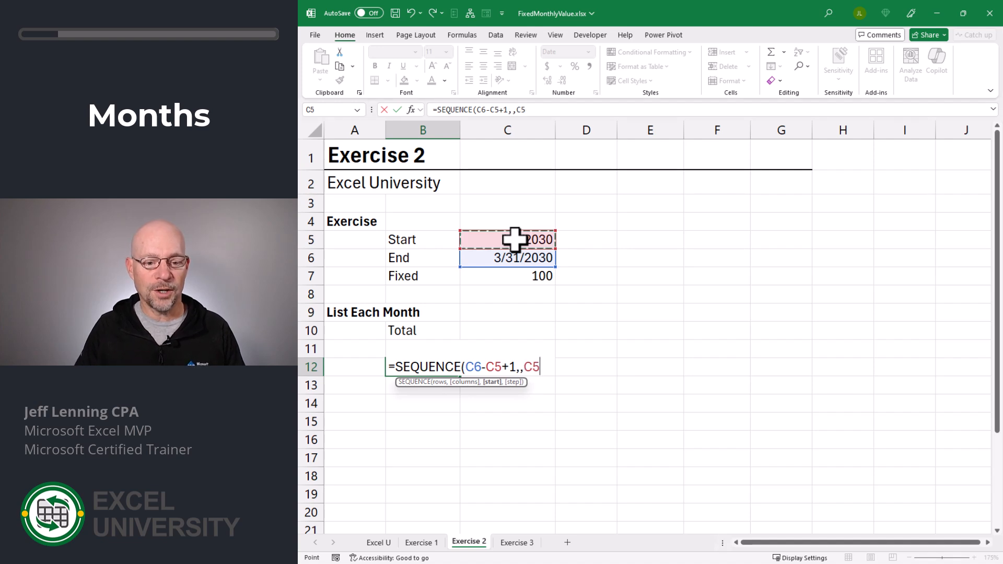
pyautogui.write(')')
pyautogui.press('Return')
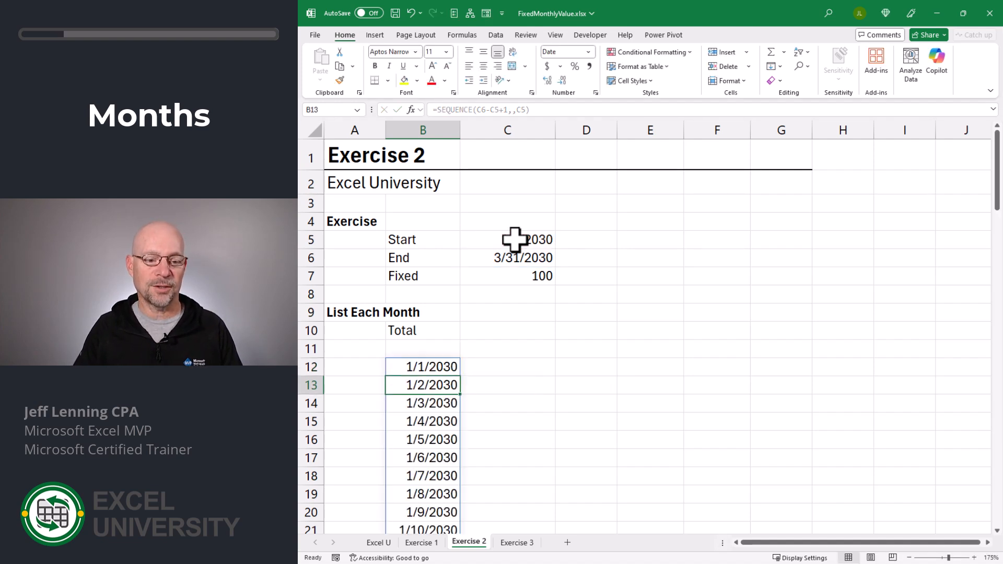
pyautogui.scroll(-1, 521, 378)
pyautogui.scroll(-20, 521, 379)
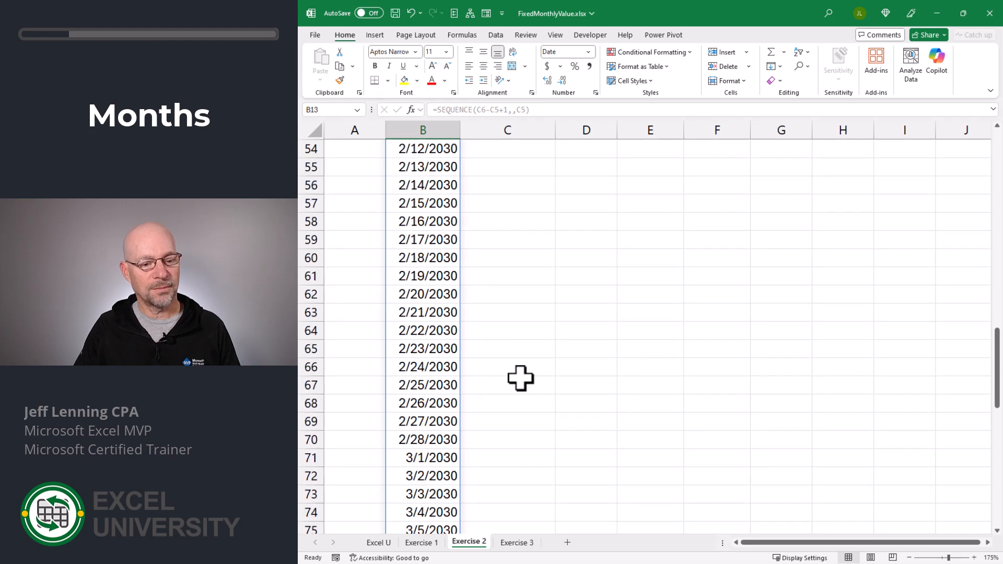
pyautogui.scroll(20, 521, 378)
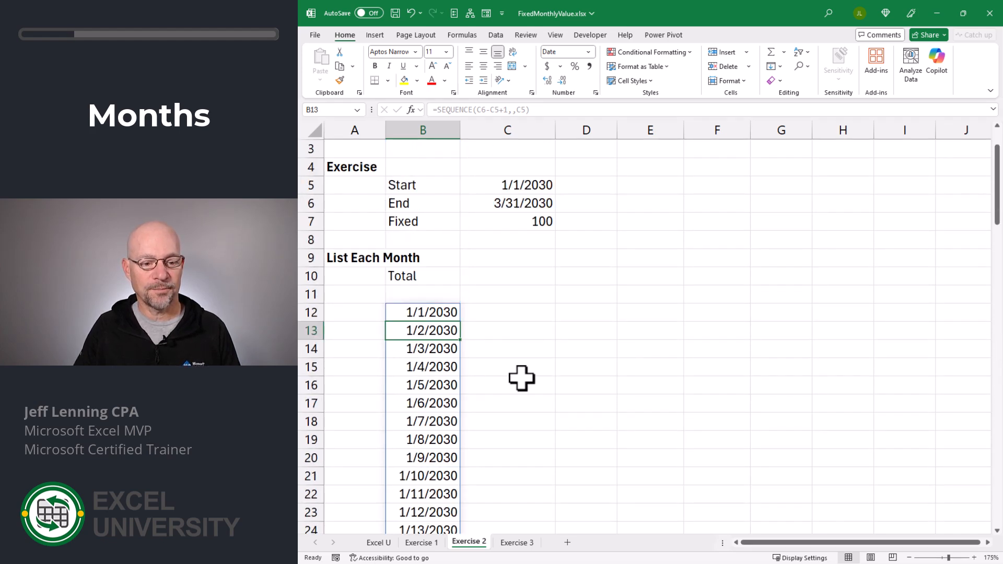
# - Keep only the first of each month in B12 by changing the formula to =FILTER(SEQUENCE(C6-C5+1,,C5),DAY(SEQUENCE(C6-C5+1,,C5))=1)
pyautogui.click(447, 368)
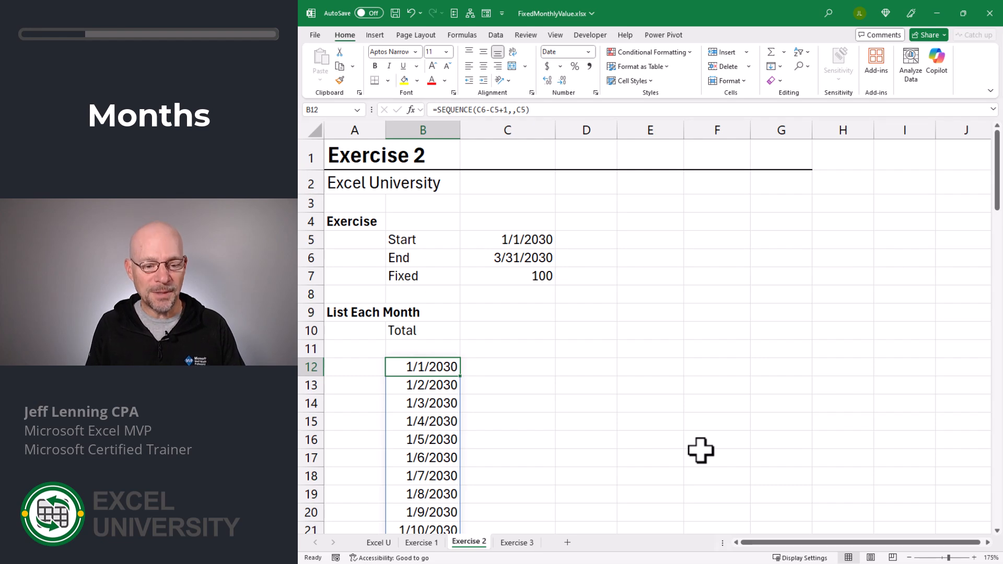
pyautogui.press('F2')
pyautogui.hotkey('shift', 'Home')
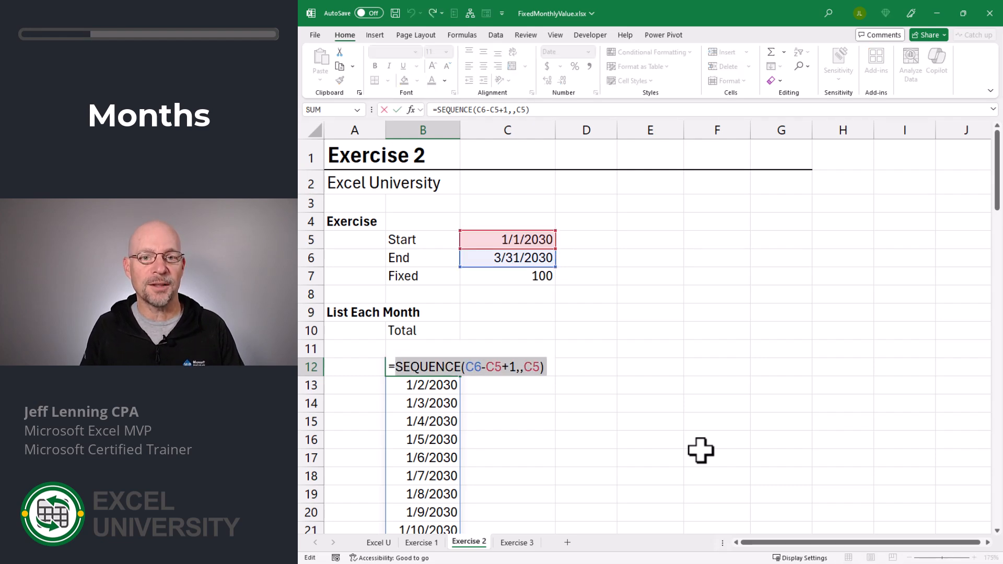
pyautogui.hotkey('ctrl', 'c')
pyautogui.press('Right')
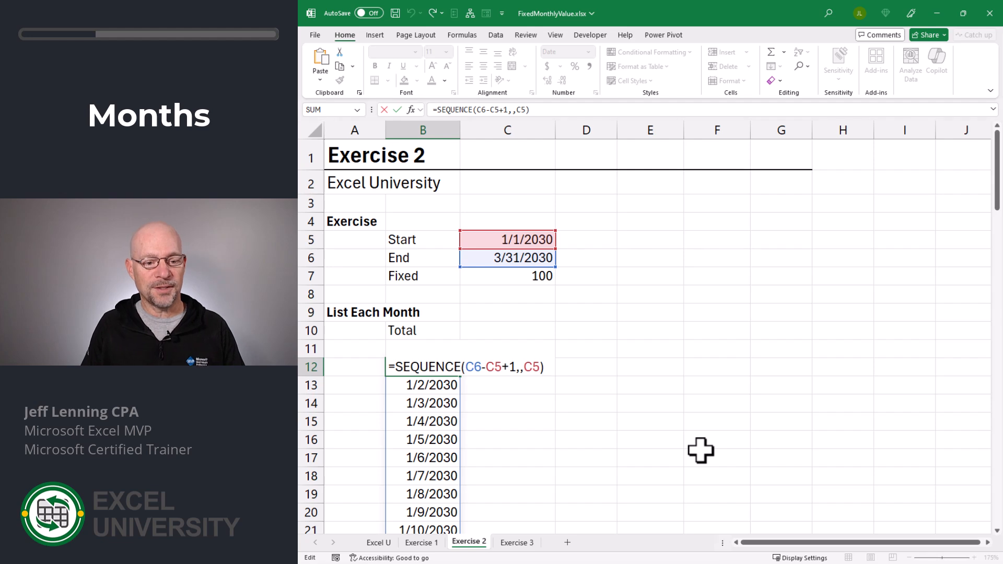
pyautogui.write('filter(')
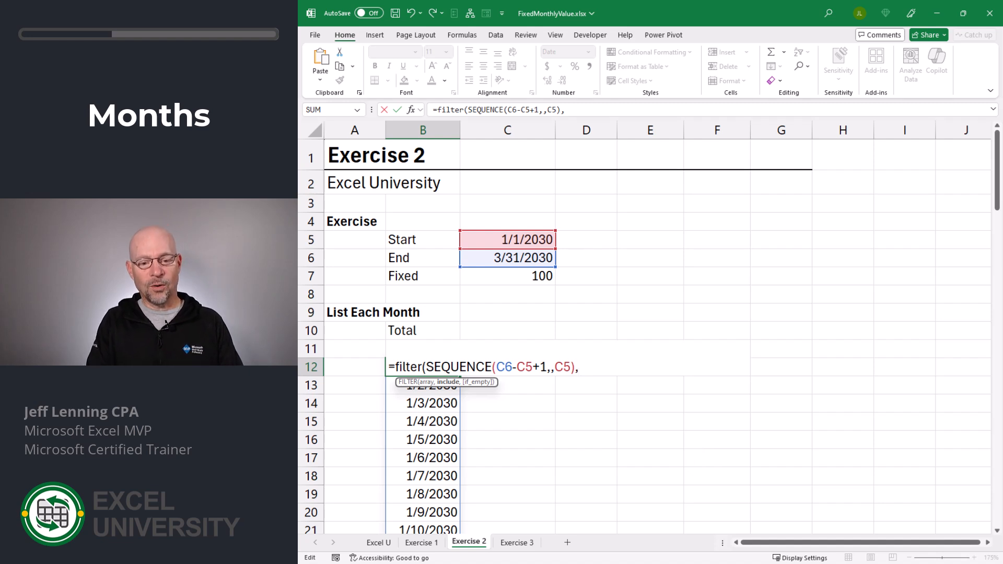
pyautogui.write('day(')
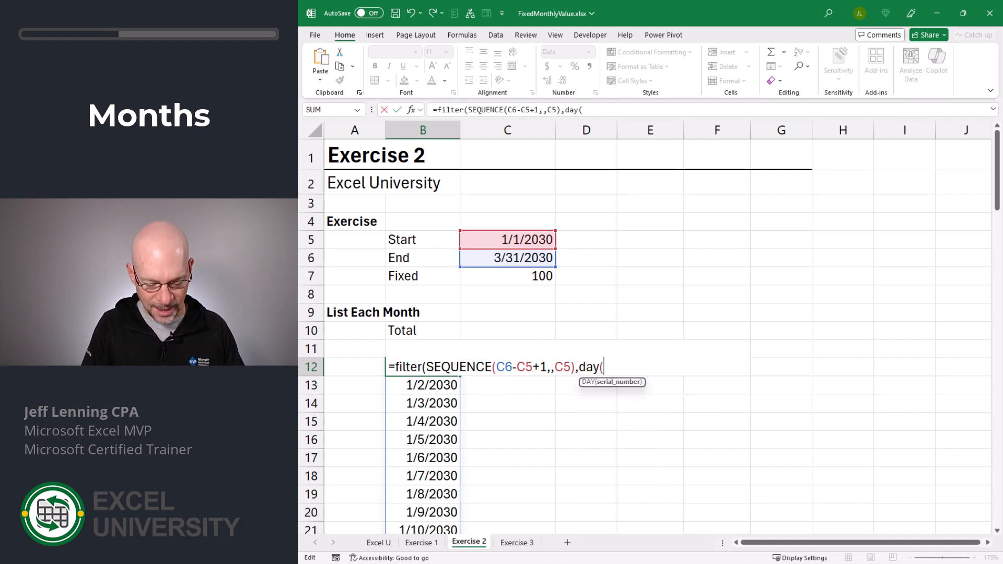
pyautogui.hotkey('ctrl', 'v')
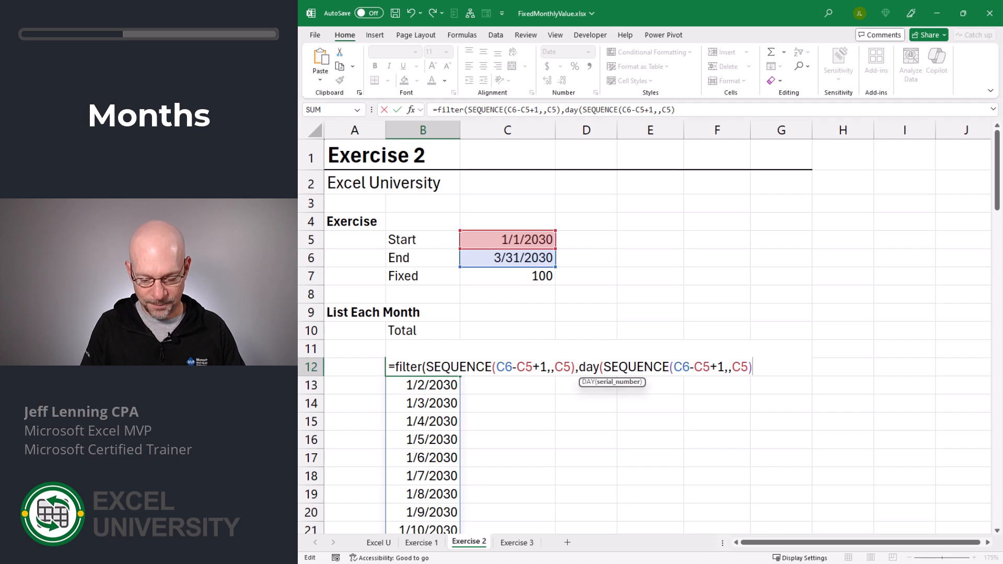
pyautogui.write(')=1')
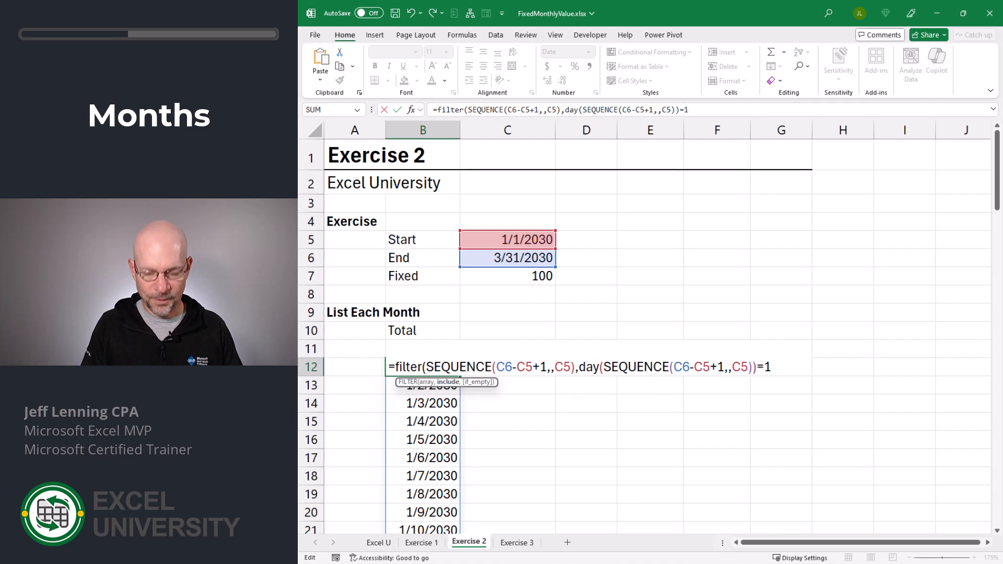
pyautogui.press('Return')
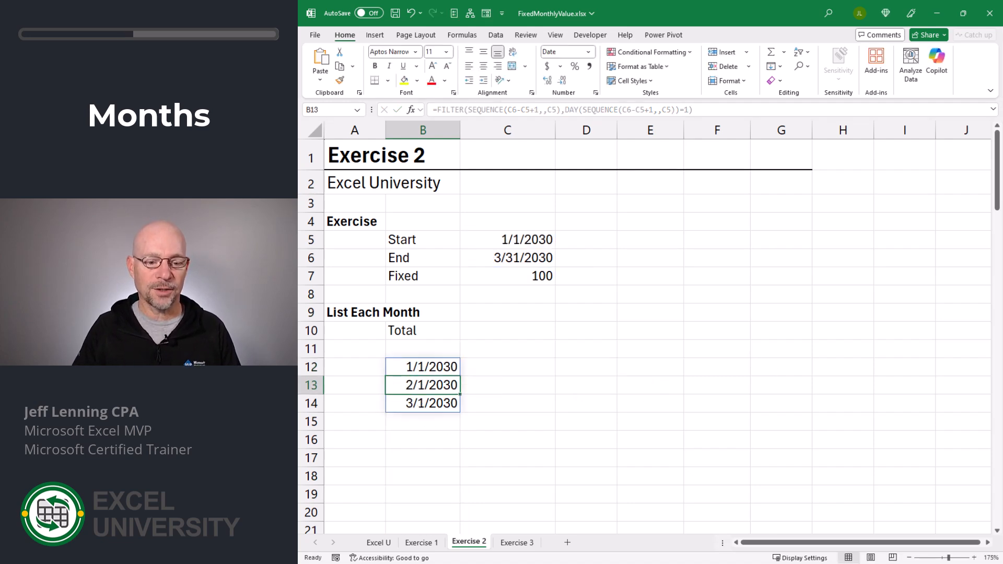
# - Set the Start date in C5 to 1/2/2030 and the End date in C6 to 6/30/2030
pyautogui.click(515, 241)
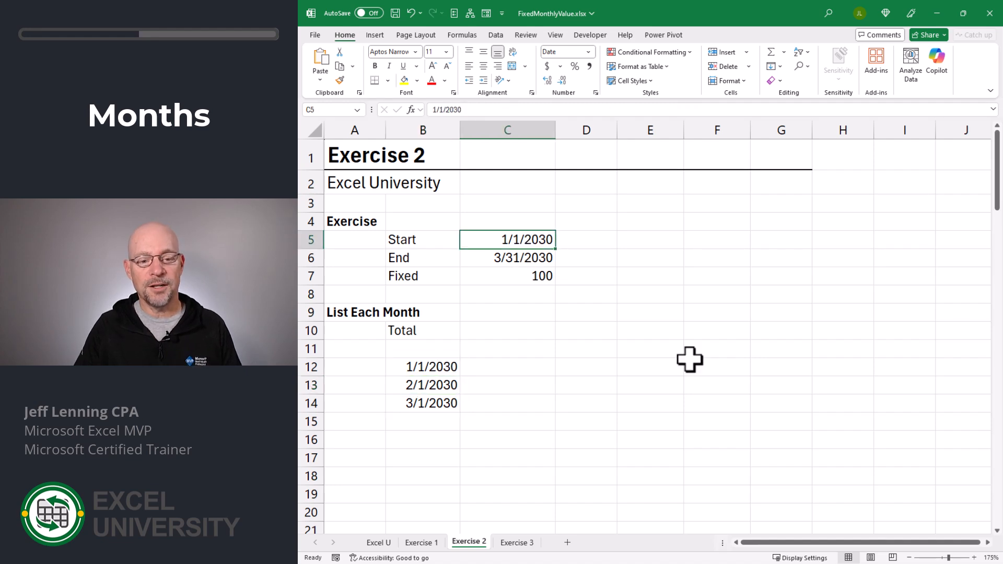
pyautogui.write('1/2/2030')
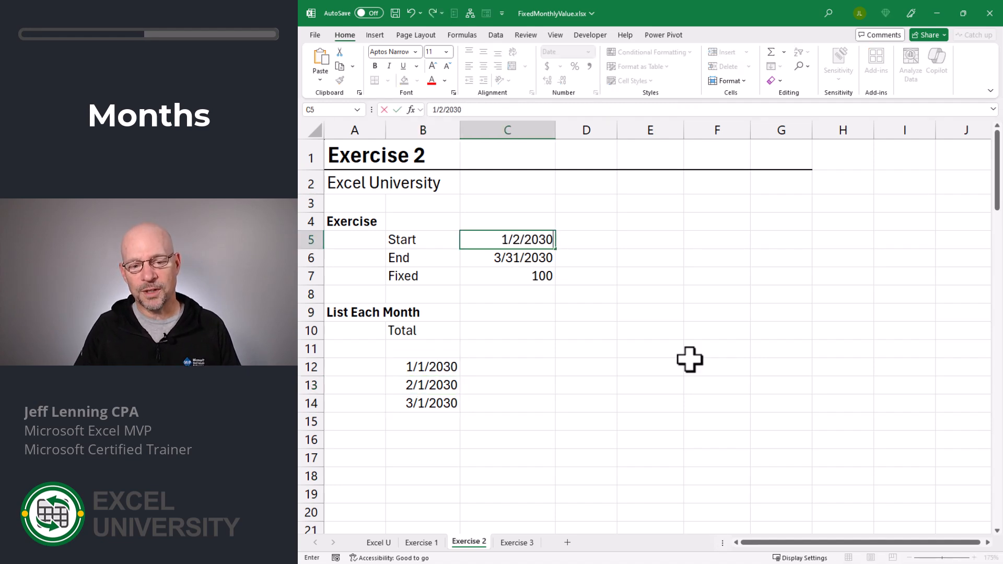
pyautogui.press('Return')
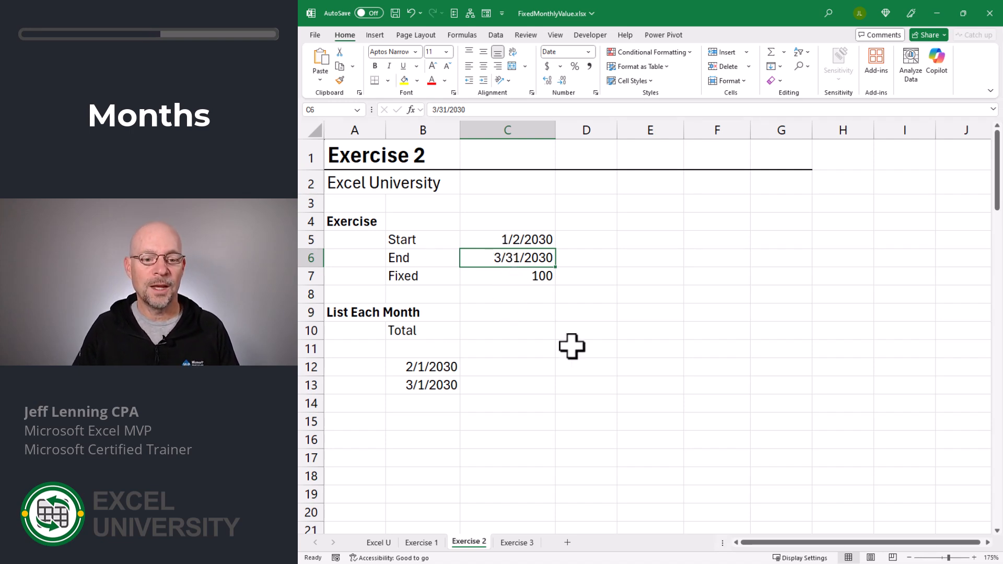
pyautogui.write('6')
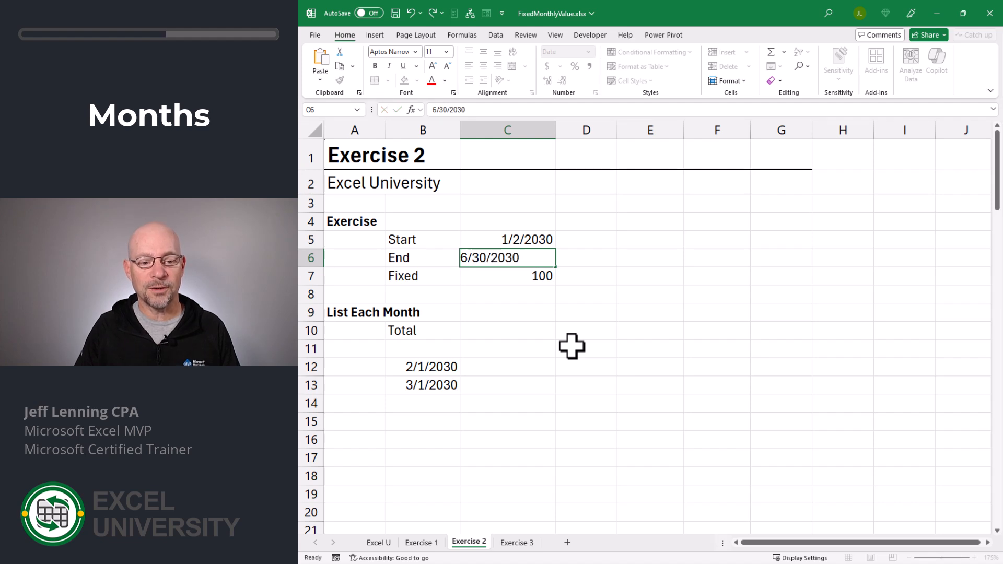
pyautogui.press('Return')
pyautogui.press('Up')
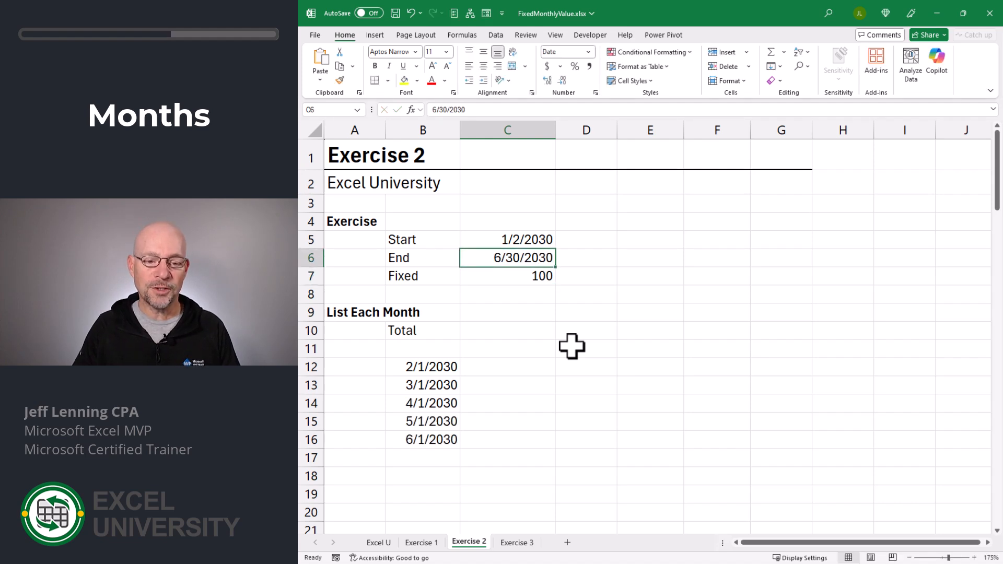
# - Set the End date in C6 to 12/31/2031 and review the monthly list
pyautogui.write('12/31/2')
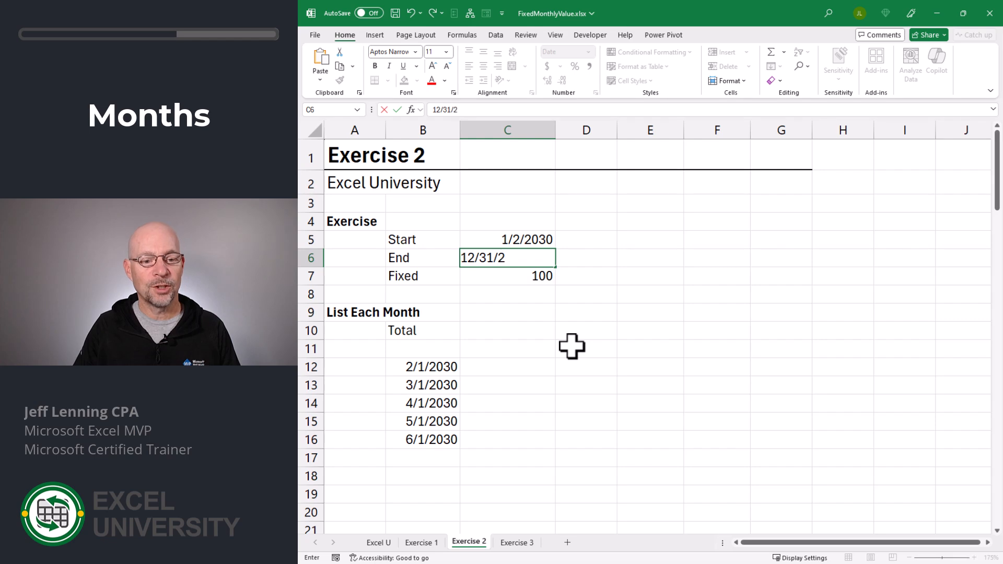
pyautogui.write('031')
pyautogui.press('Return')
pyautogui.scroll(-4, 556, 339)
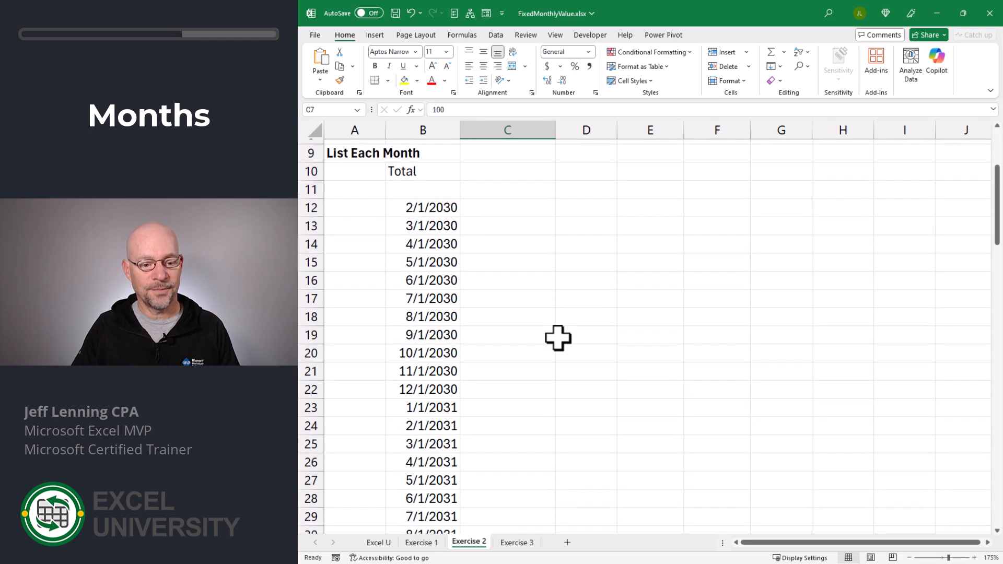
pyautogui.scroll(-2, 557, 340)
pyautogui.scroll(6, 558, 340)
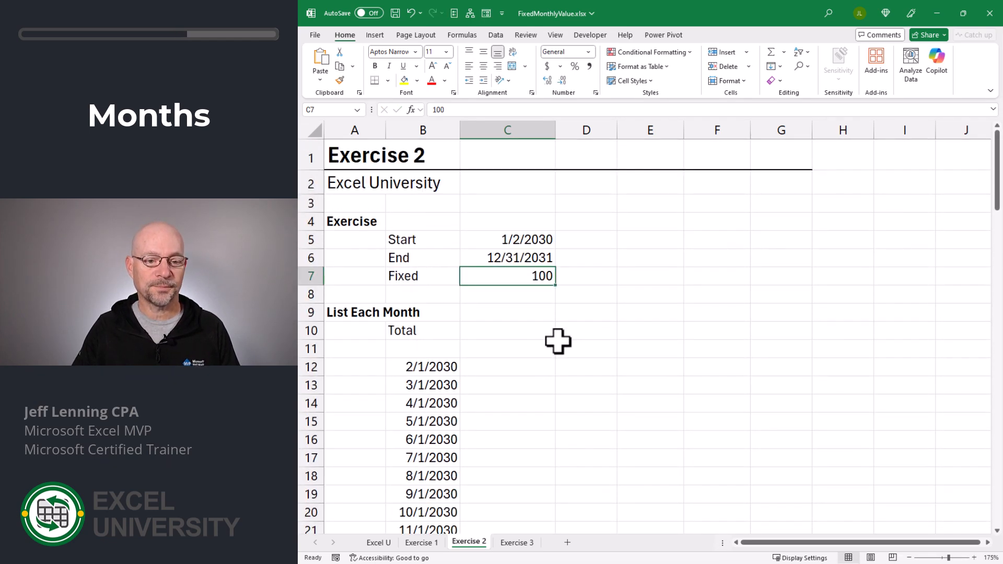
# - Set the Start date in C5 to 1/1/2030 and the End date in C6 to 3/31/2030
pyautogui.press('Up')
pyautogui.press('Up')
pyautogui.write('1/')
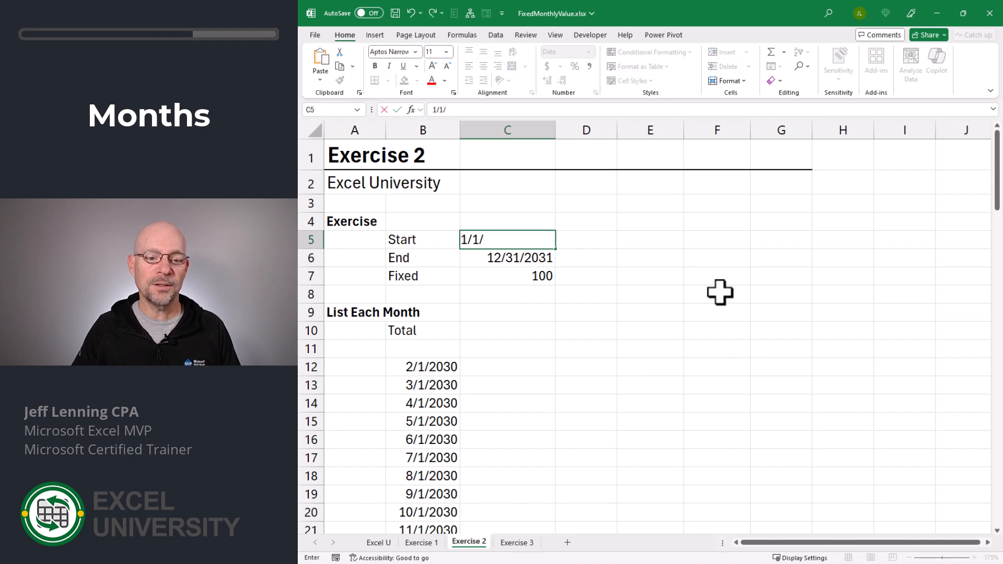
pyautogui.write('1/2030')
pyautogui.press('Return')
pyautogui.write('3/')
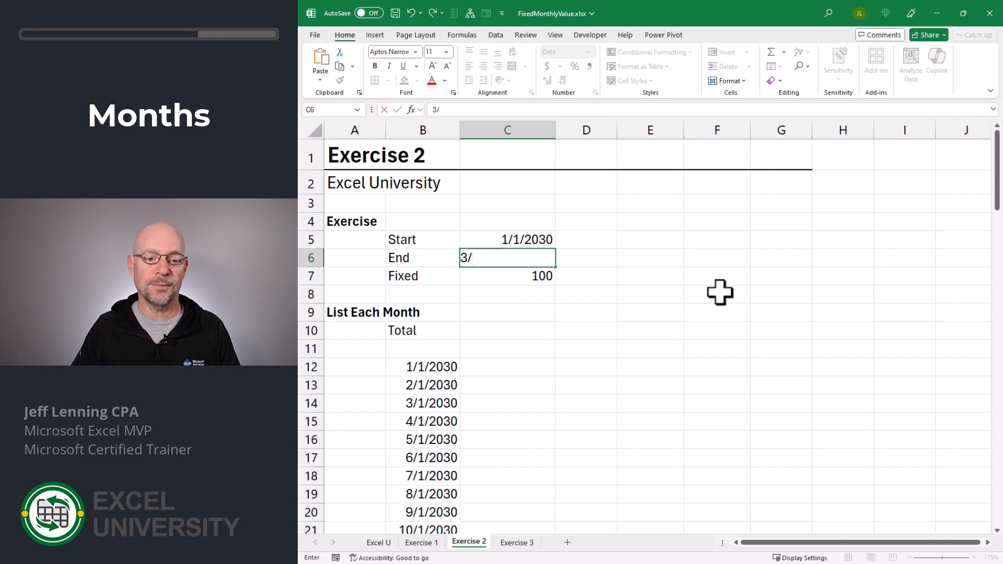
pyautogui.write('31/2030')
pyautogui.press('Return')
# - Enter =SEQUENCE(B12#,,C7,0) in C12 to place the fixed amount beside each listed month
pyautogui.press('Down')
pyautogui.press('Down')
pyautogui.press('Down')
pyautogui.press('Down')
pyautogui.press('Down')
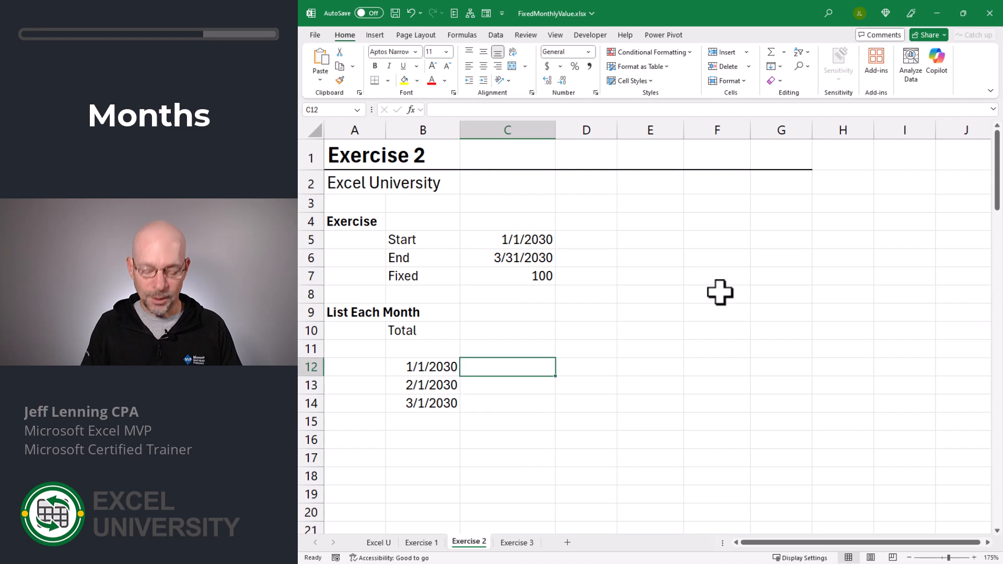
pyautogui.write('=seq')
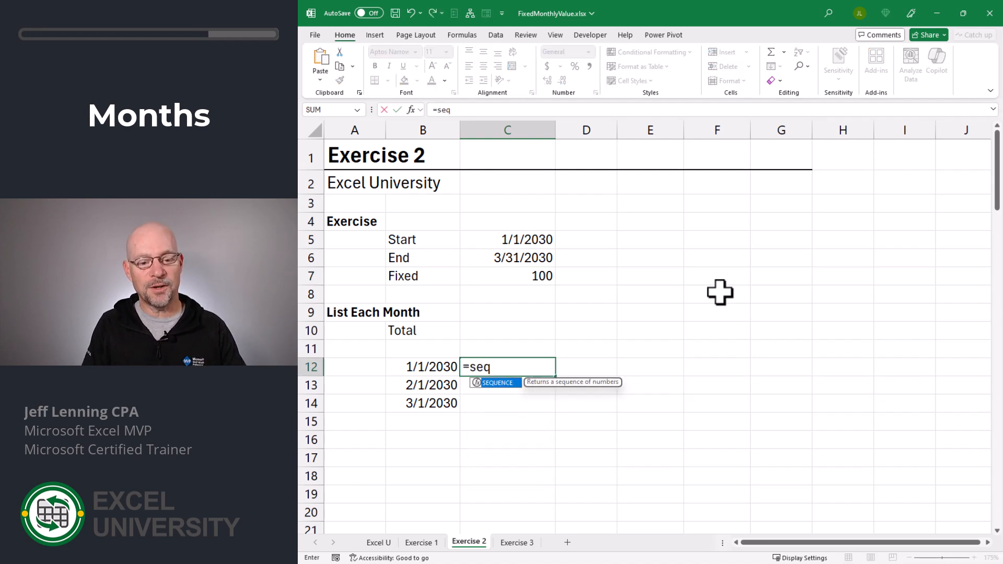
pyautogui.press('Tab')
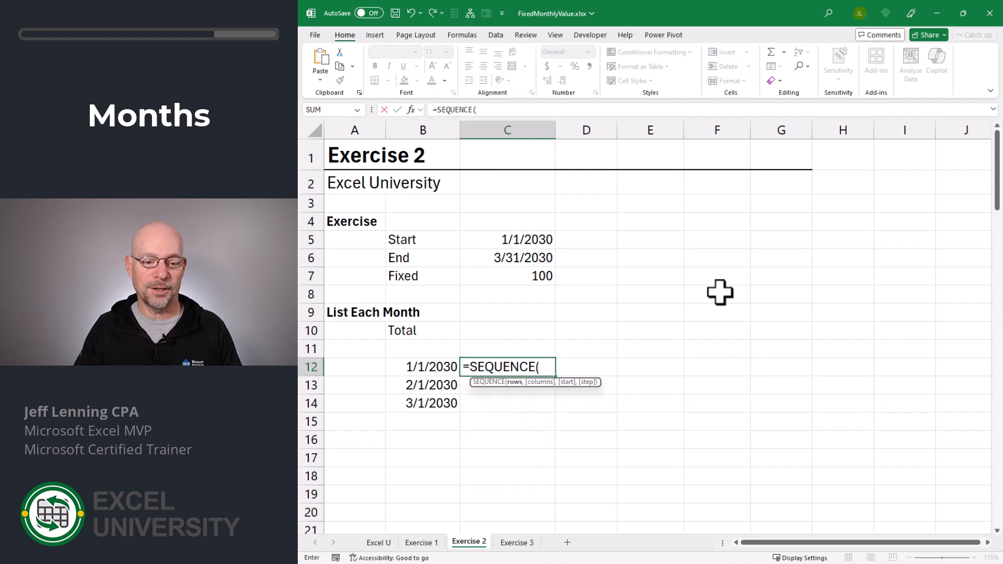
pyautogui.click(438, 366)
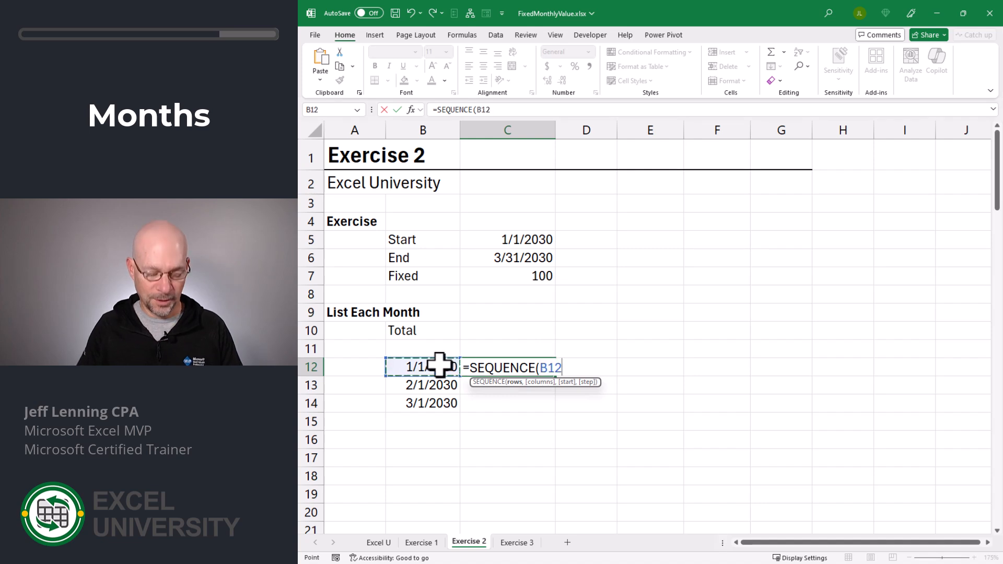
pyautogui.write('#')
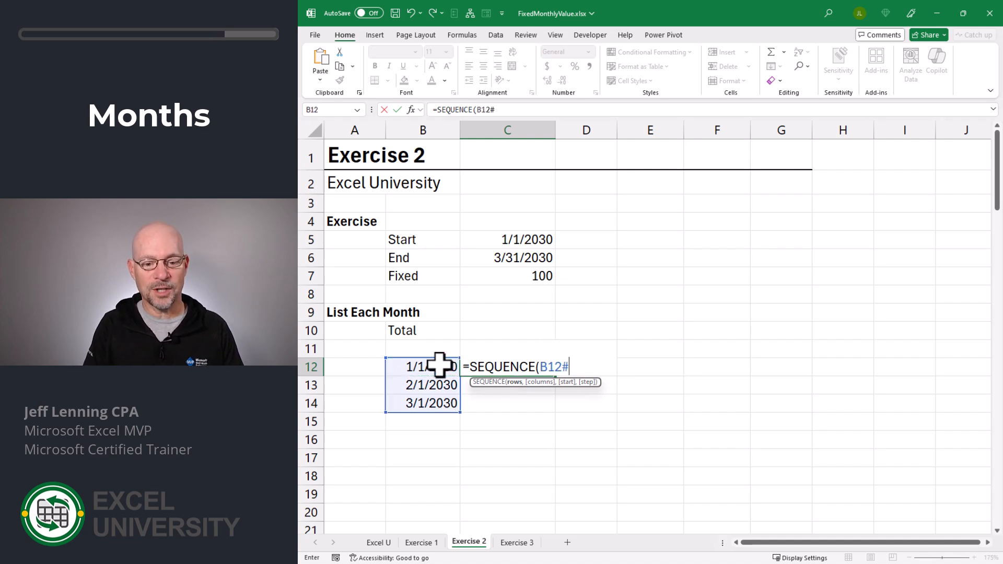
pyautogui.write(',,')
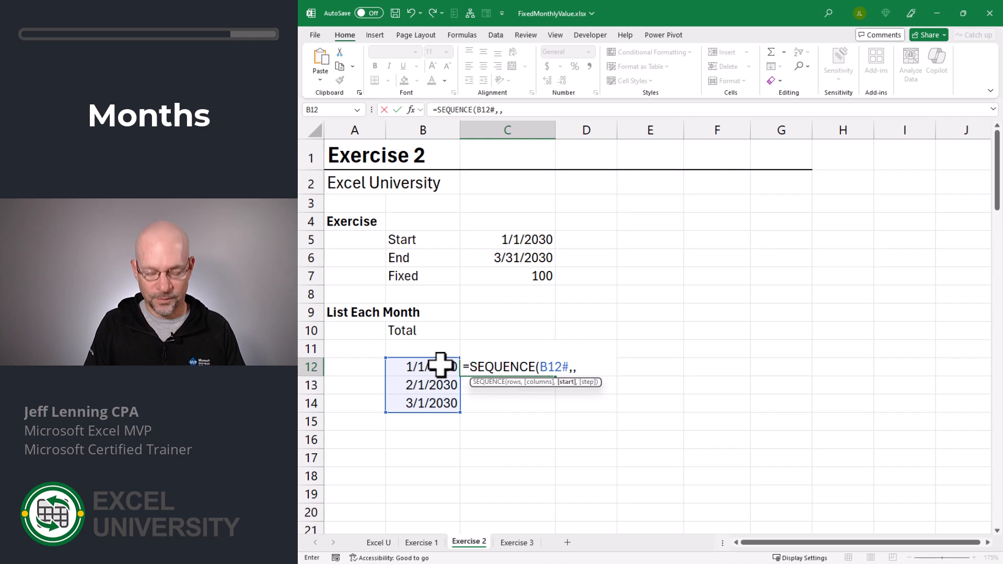
pyautogui.click(515, 280)
pyautogui.write(',')
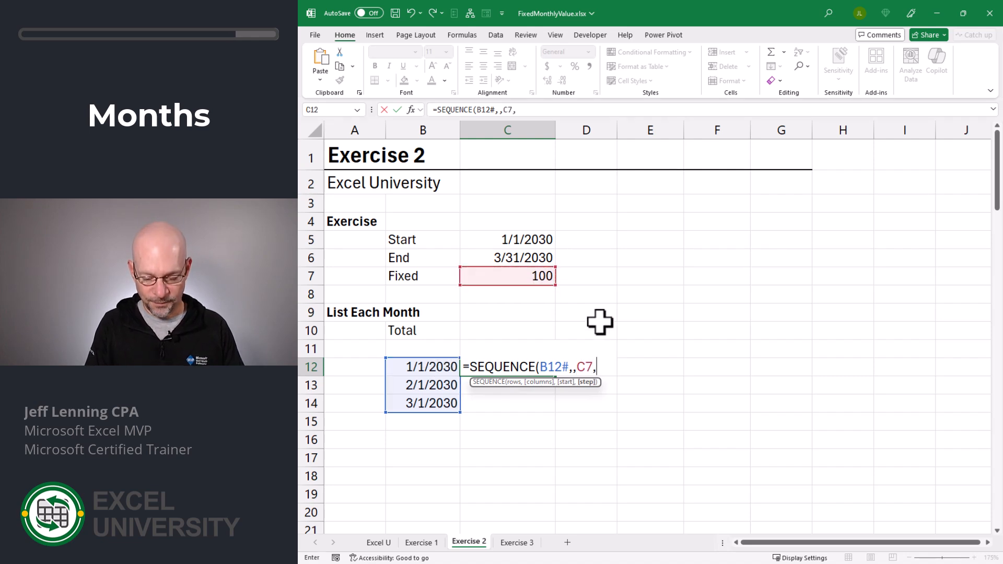
pyautogui.write('0)')
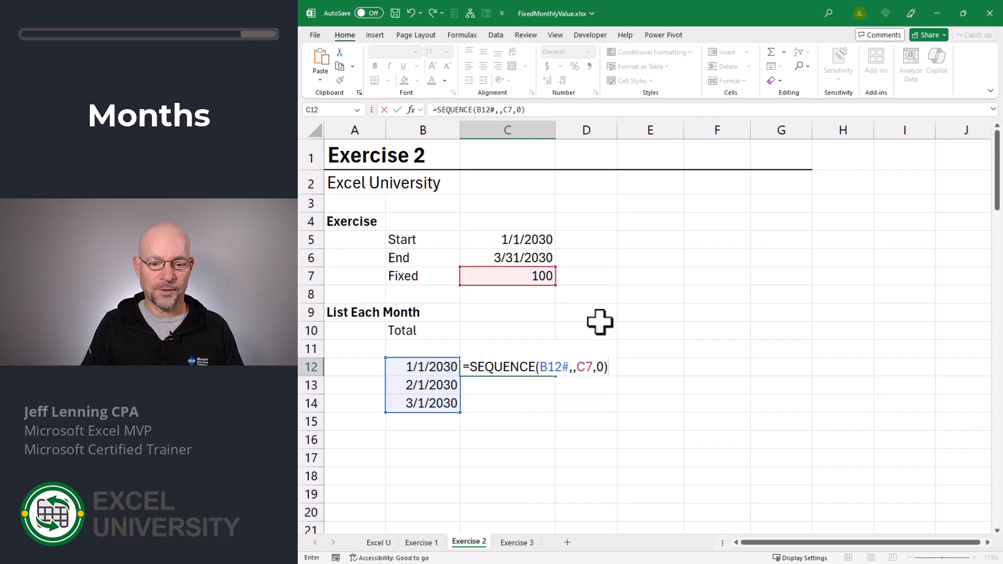
pyautogui.press('Return')
# - Enter =SUM(C12#) in C10 to total the listed monthly amounts
pyautogui.click(546, 332)
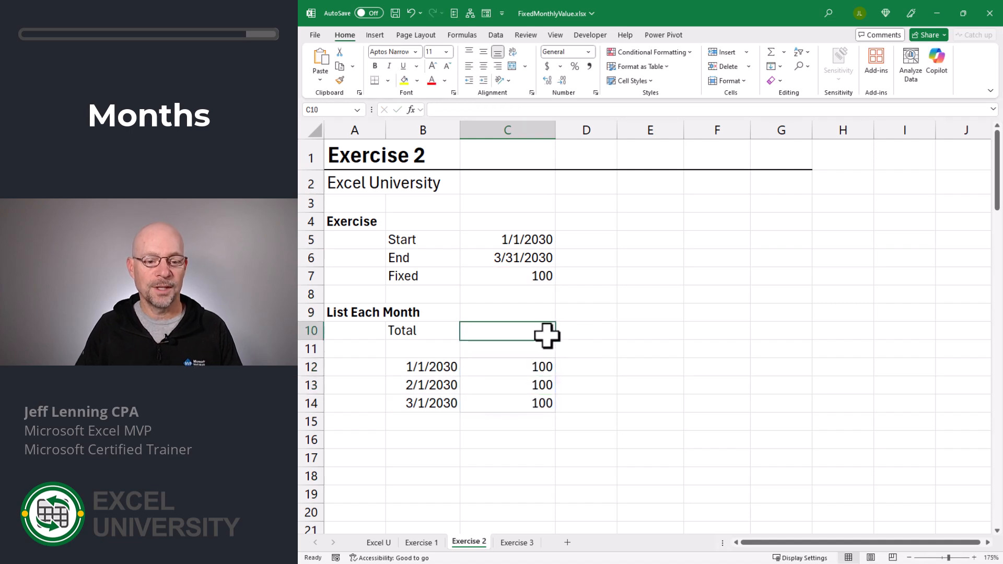
pyautogui.write('=sum(')
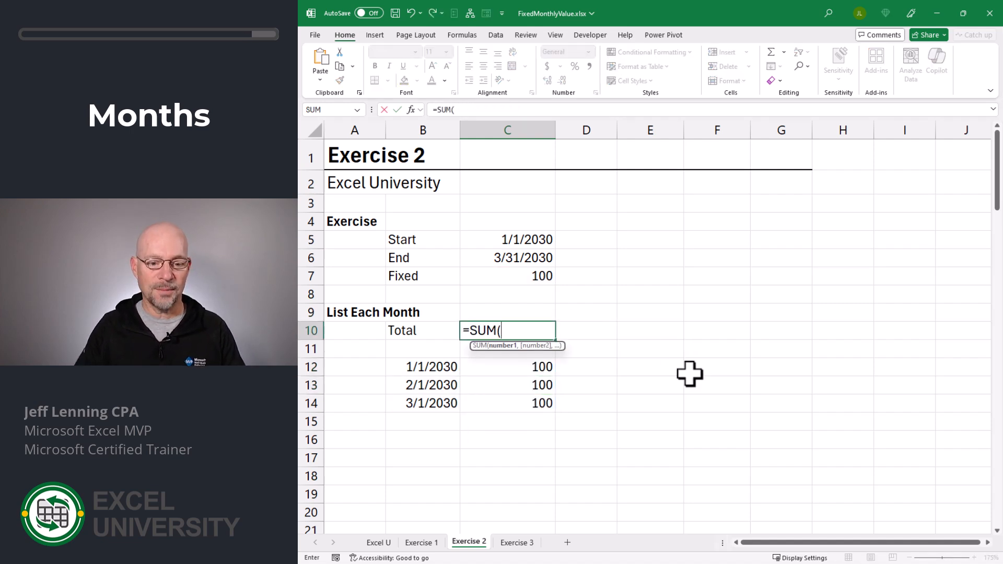
pyautogui.moveTo(530, 366); pyautogui.dragTo(529, 402)
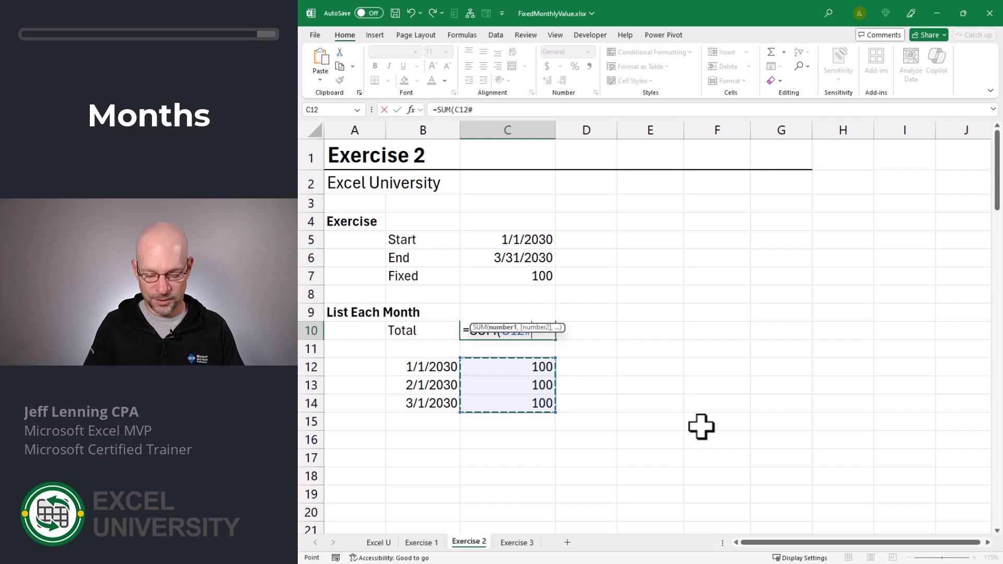
pyautogui.write(')')
pyautogui.press('Return')
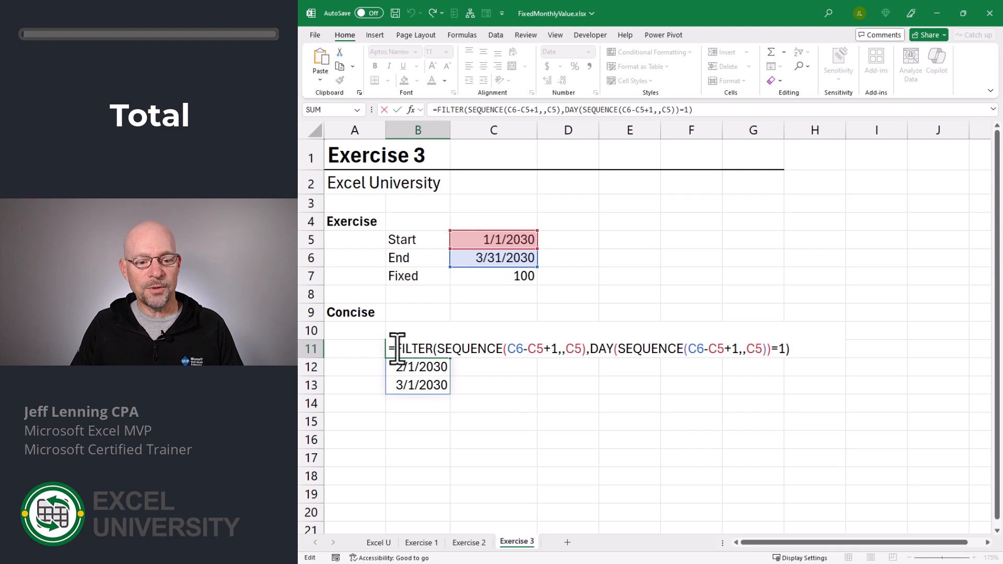
# - Wrap the FILTER formula in B11 of the Exercise 3 sheet in a COUNT function to count the months
pyautogui.moveTo(395, 349); pyautogui.dragTo(802, 343)
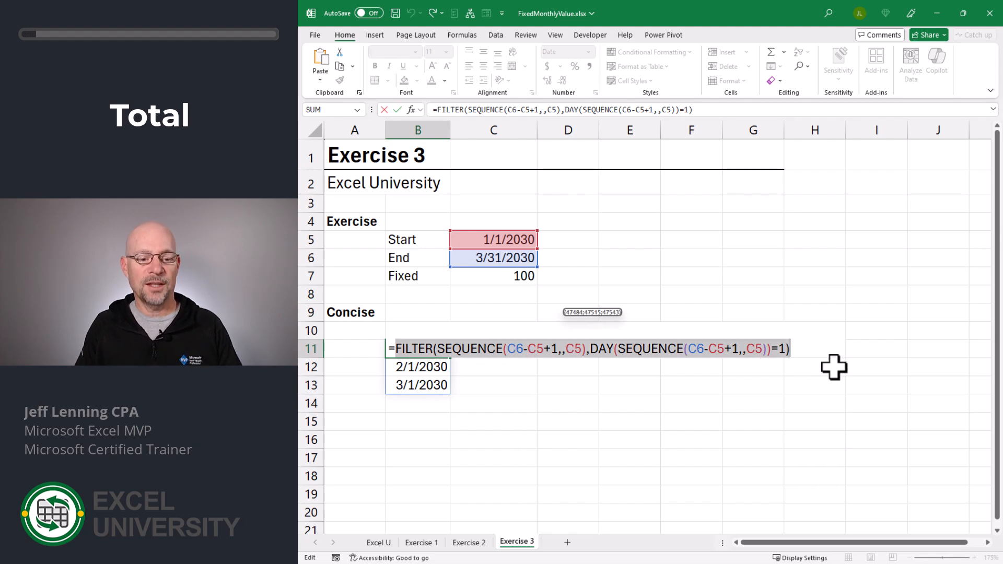
pyautogui.press('Home')
pyautogui.write('count')
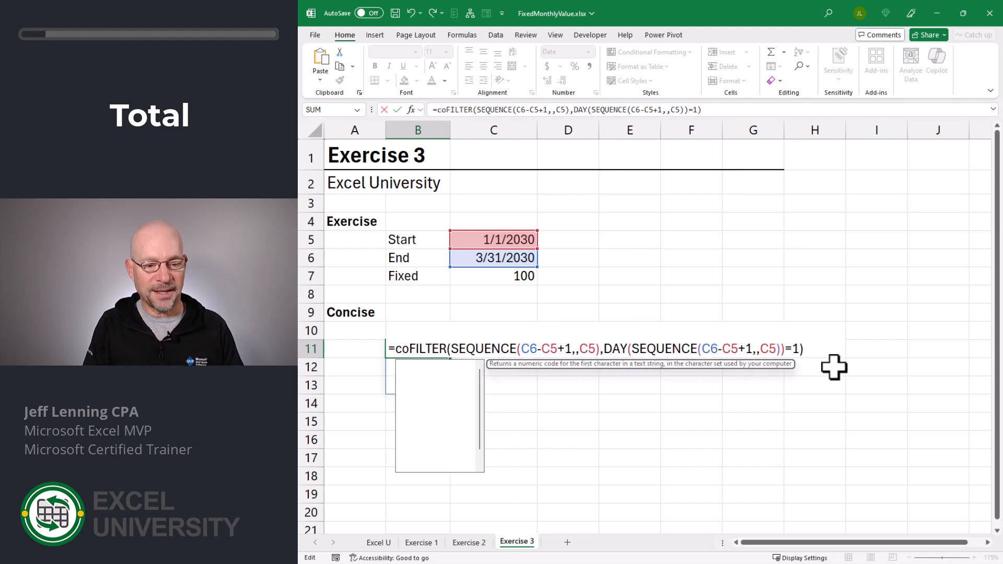
pyautogui.write('(')
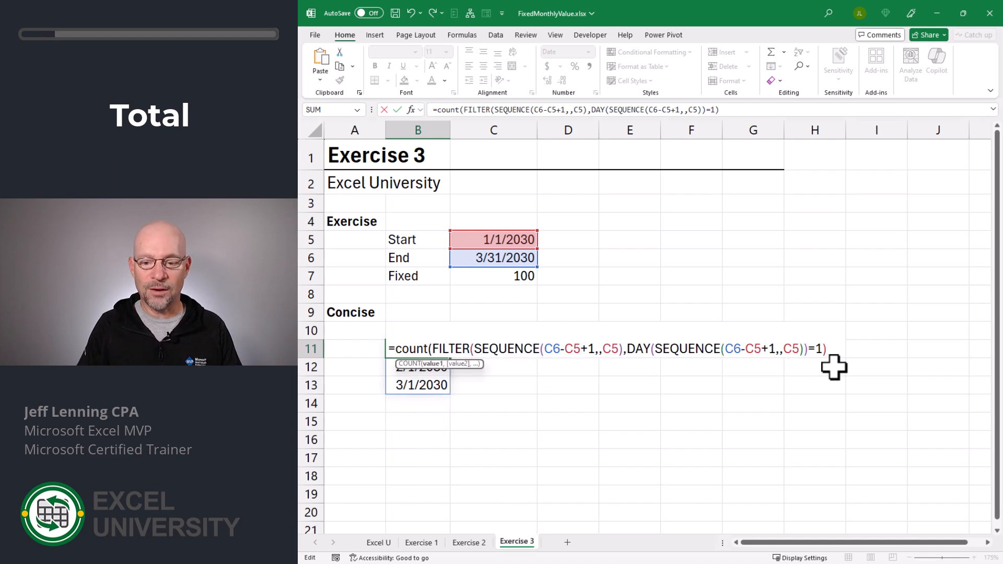
pyautogui.press('Return')
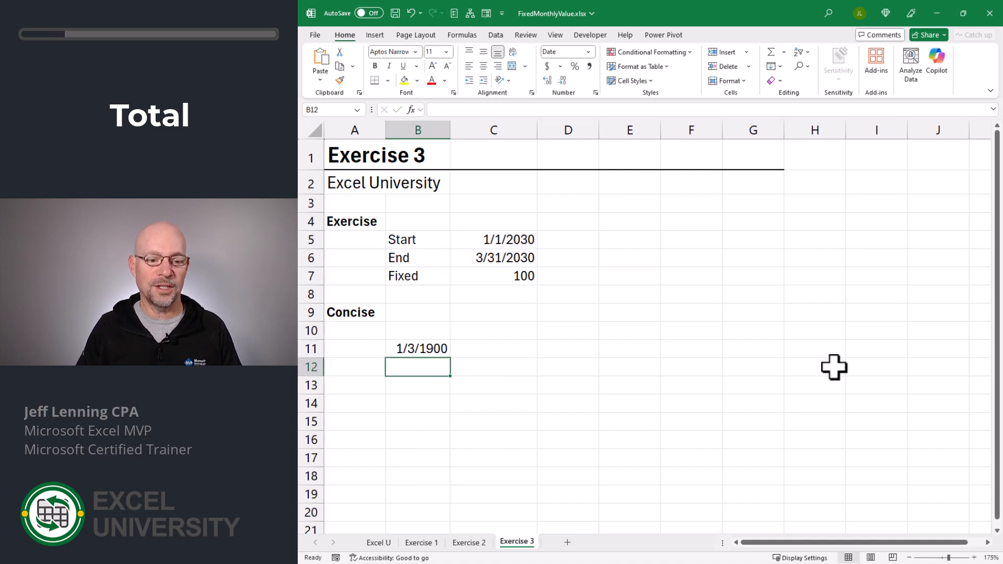
# - Change the number format of the month count in B11 to General
pyautogui.click(434, 344)
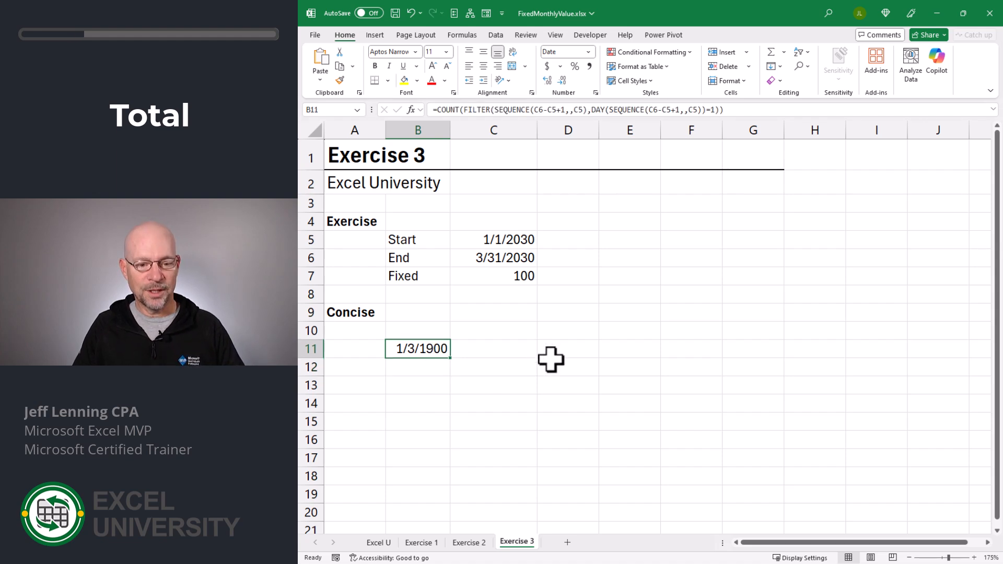
pyautogui.hotkey('ctrl', '1')
pyautogui.click(538, 192)
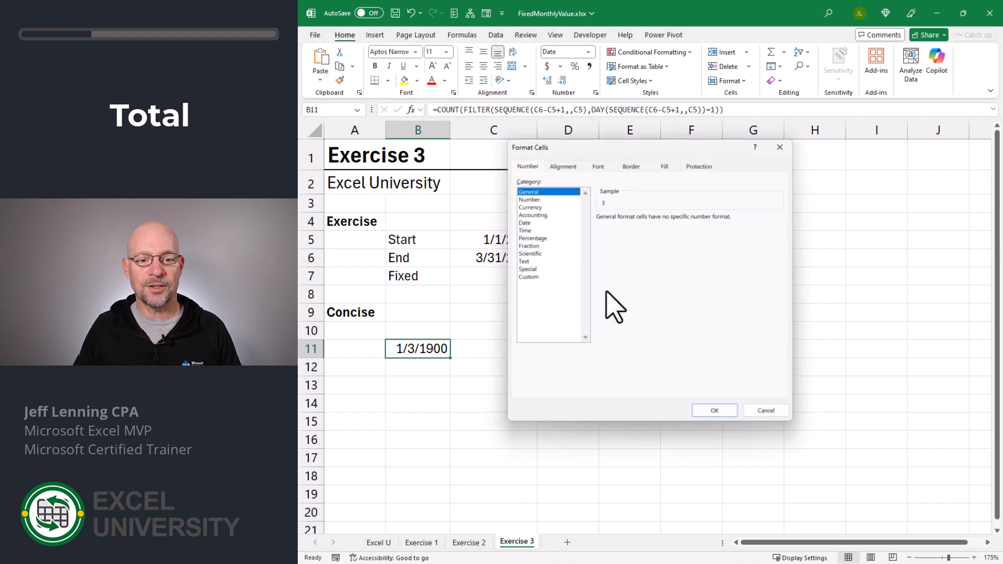
pyautogui.click(720, 408)
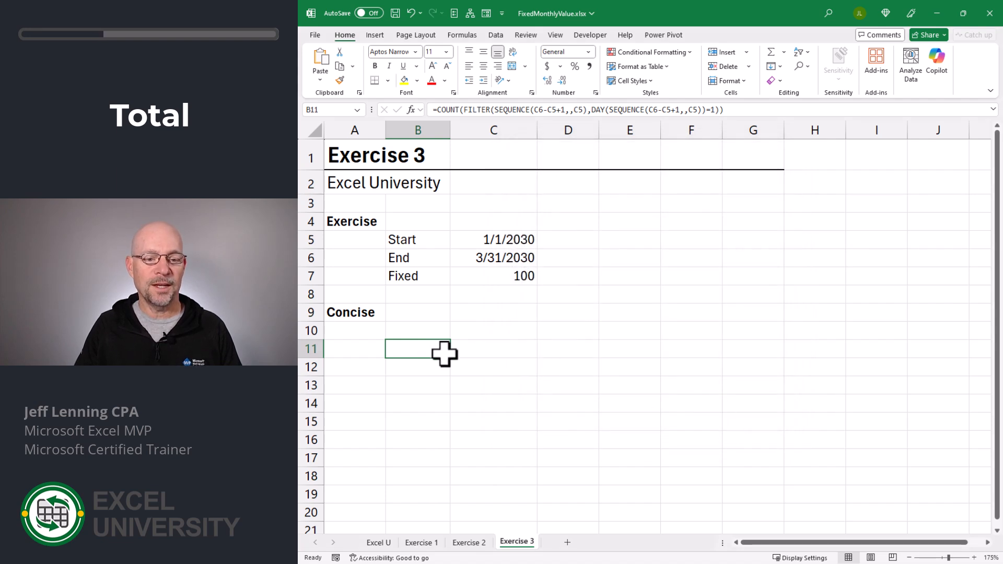
# - Set the End date in C6 to 6/30/2030 to test the month count
pyautogui.click(499, 261)
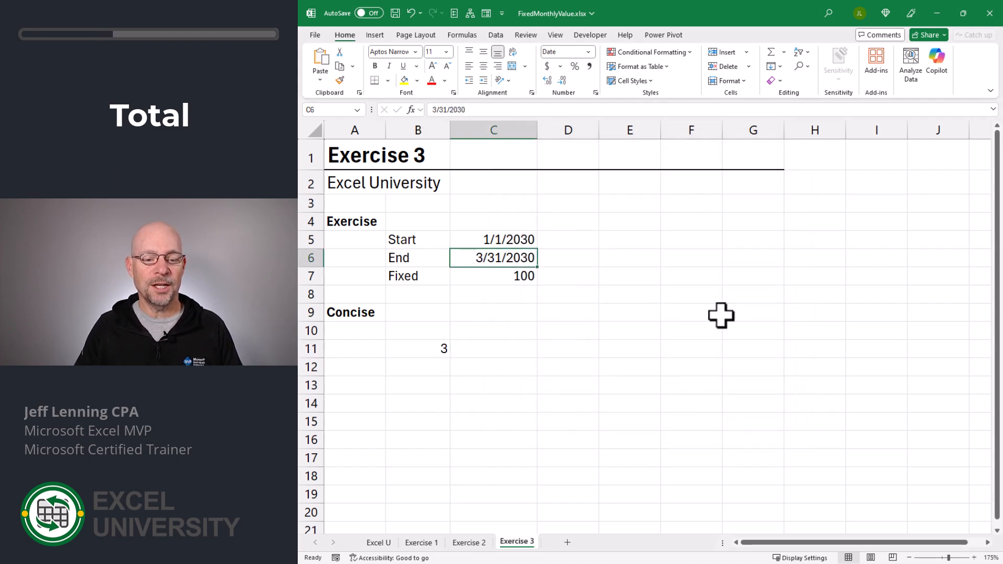
pyautogui.write('6/')
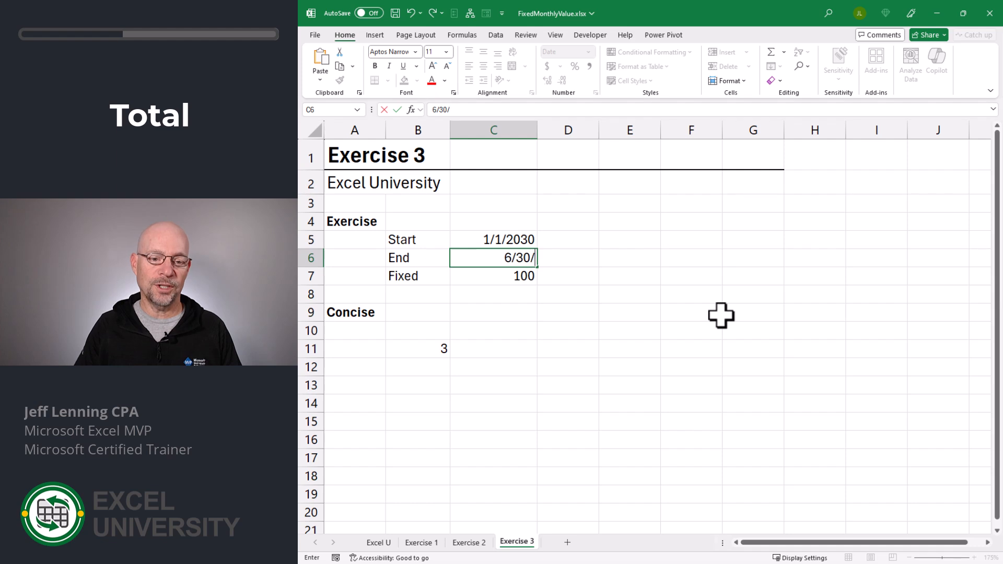
pyautogui.press('Return')
# - Set the End date in C6 to 7/1/2030 and the Start date in C5 to 1/2/2030
pyautogui.press('Up')
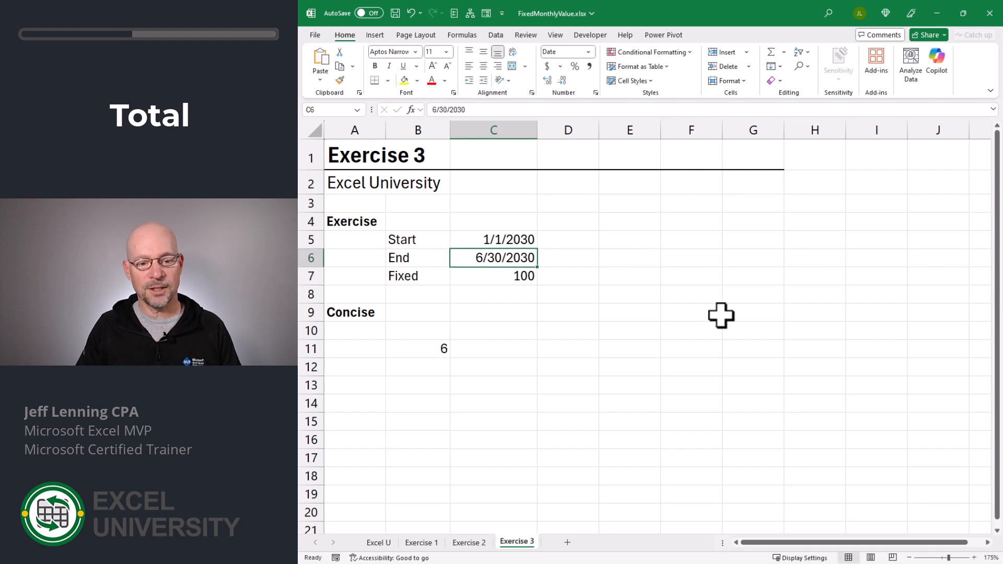
pyautogui.write('7/1/')
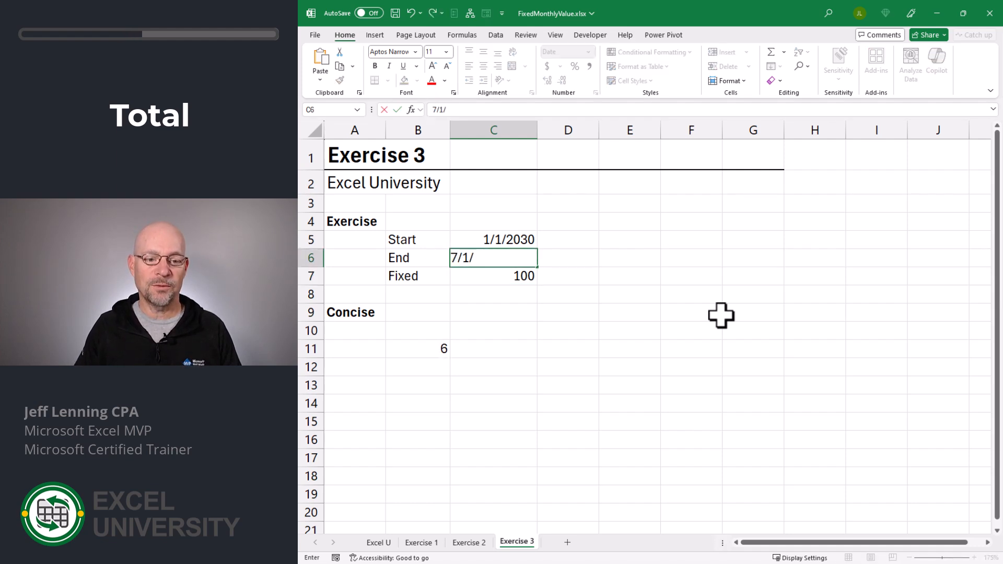
pyautogui.write('2030')
pyautogui.press('Return')
pyautogui.press('Up')
pyautogui.press('Up')
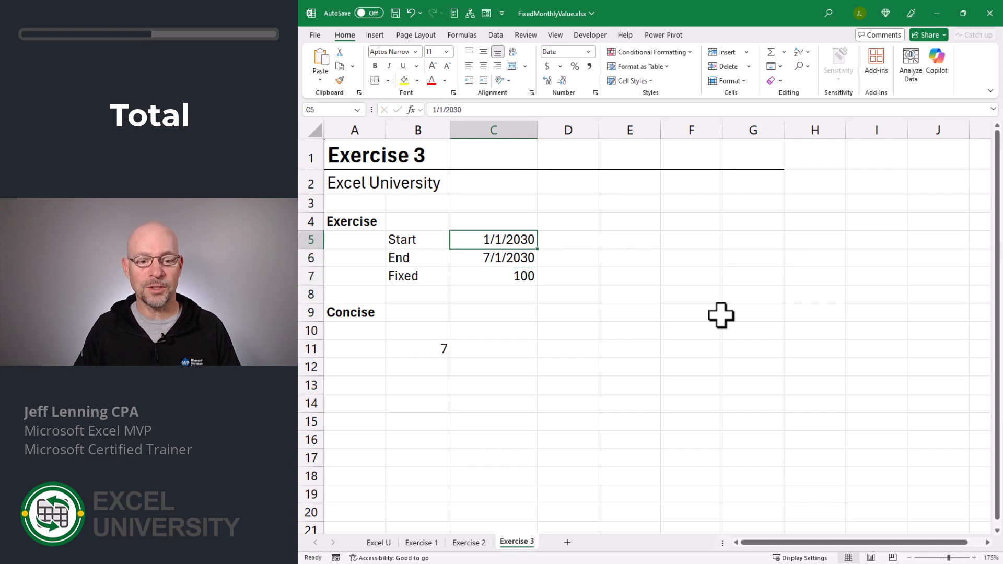
pyautogui.write('1/2/203')
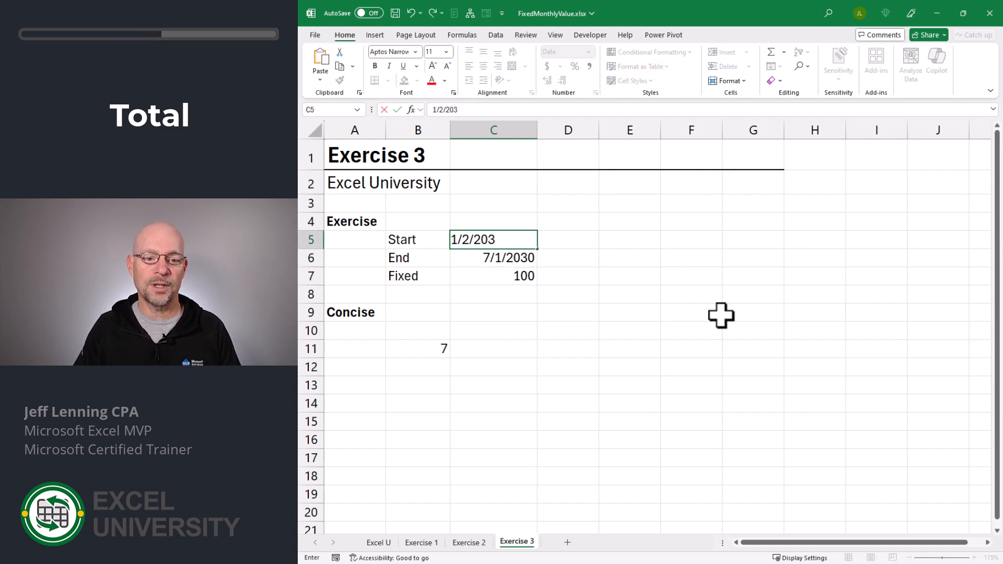
pyautogui.write('0')
pyautogui.press('Return')
# - Enter =B11*C7 in C11 to multiply the month count by the fixed amount
pyautogui.press('Down')
pyautogui.press('Down')
pyautogui.press('Down')
pyautogui.press('Down')
pyautogui.press('Down')
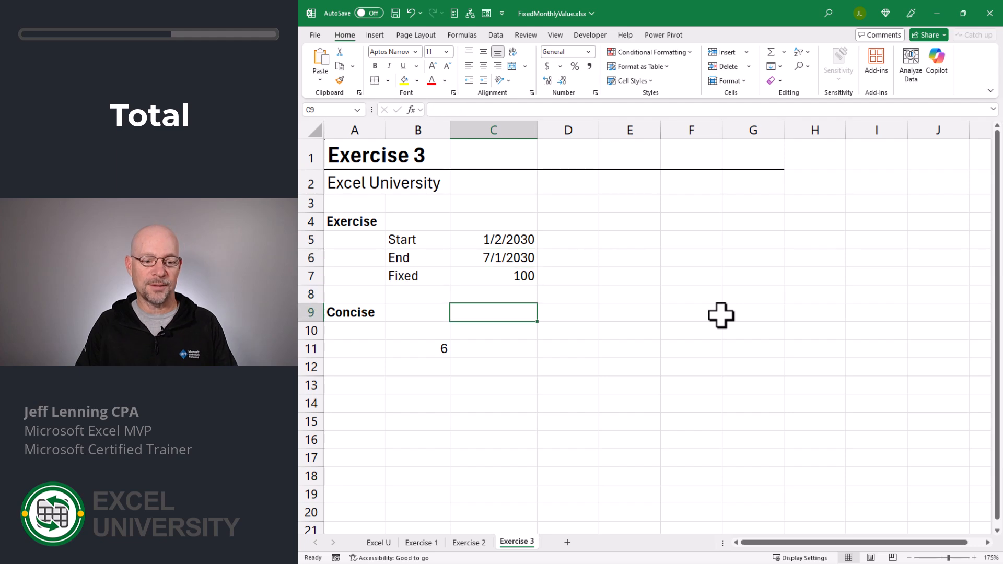
pyautogui.write('=')
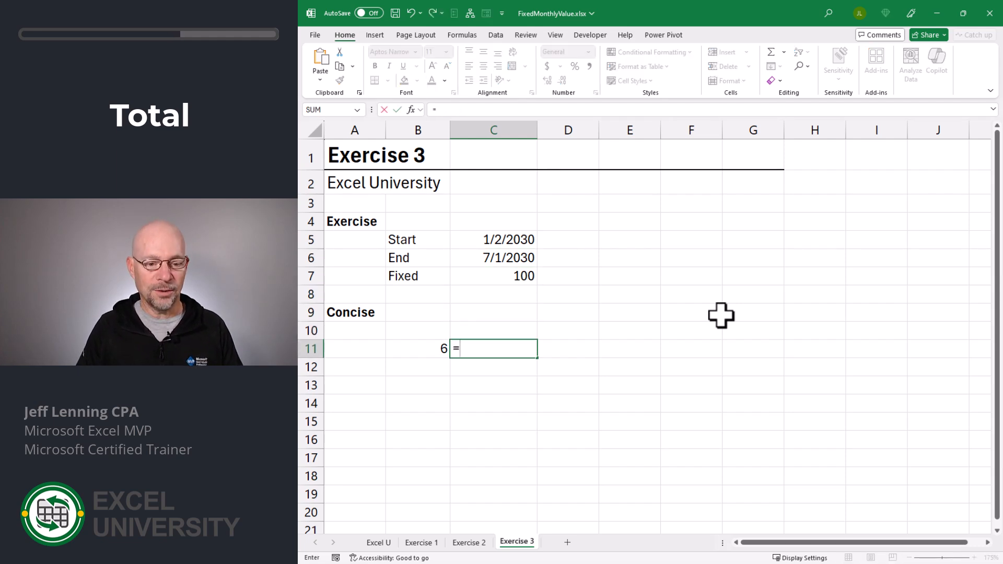
pyautogui.press('Left')
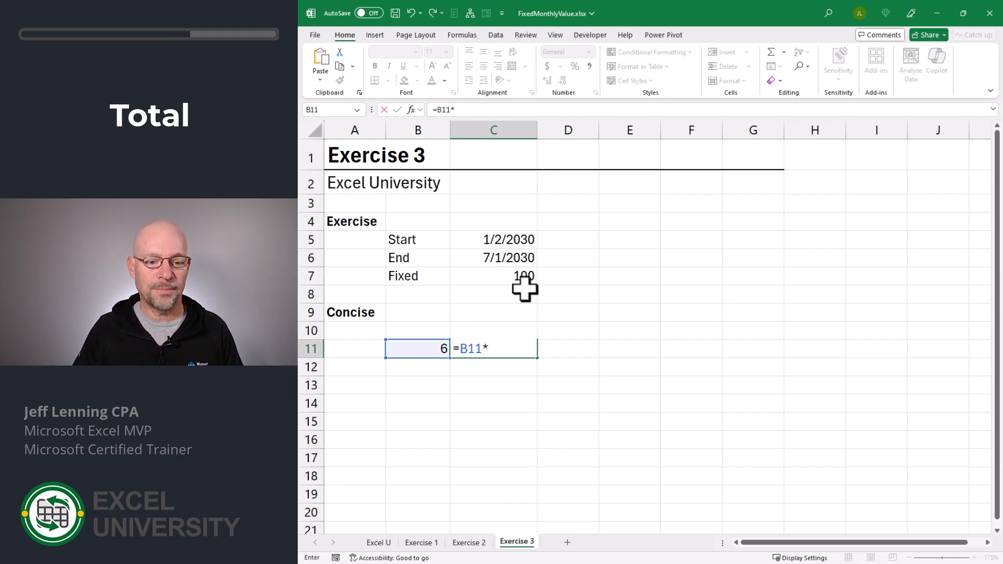
pyautogui.click(524, 279)
pyautogui.press('Return')
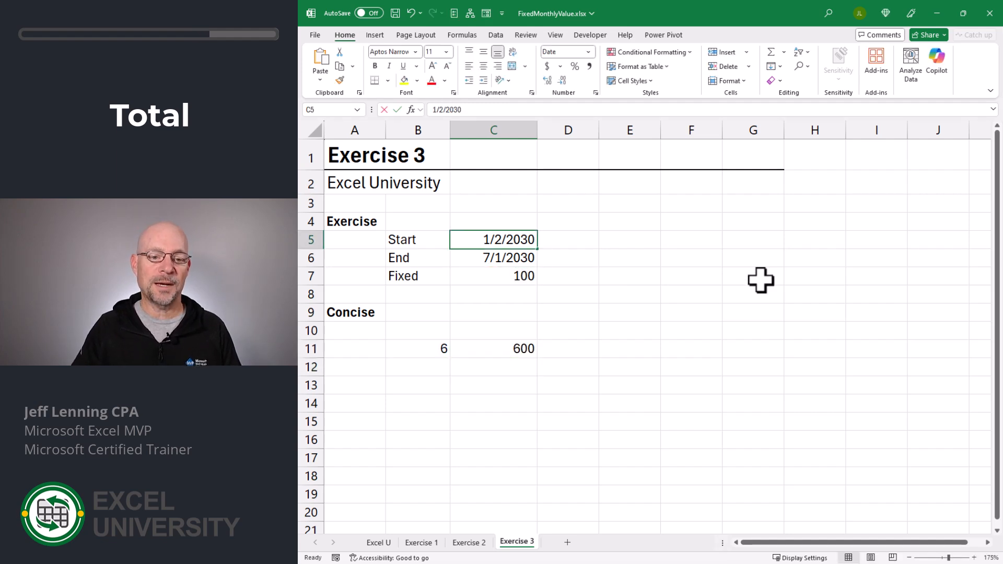
# - Set the Start date in C5 to 1/1/2030 and the End date in C6 to 3/31/2030
pyautogui.write('1/1/')
pyautogui.press('Return')
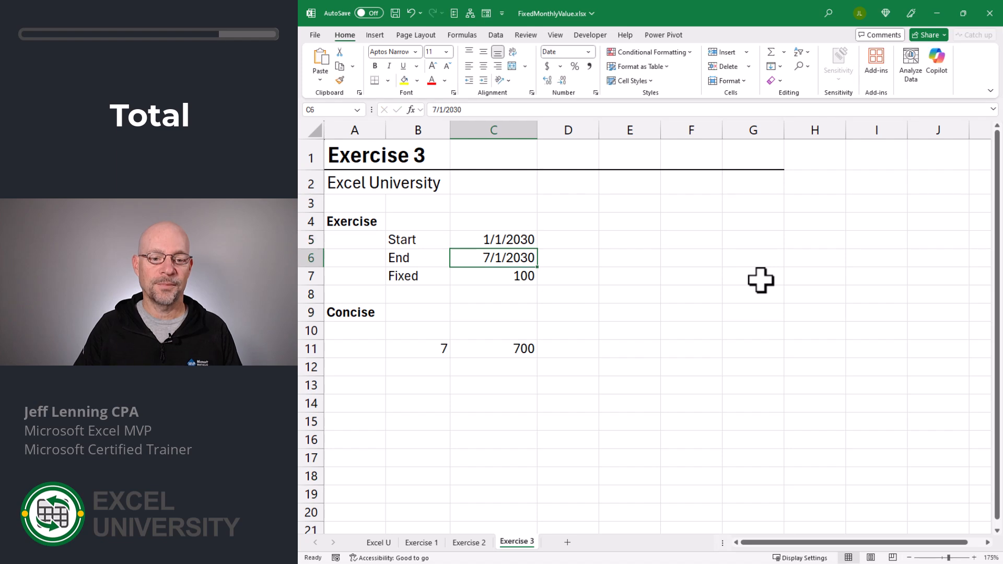
pyautogui.write('3')
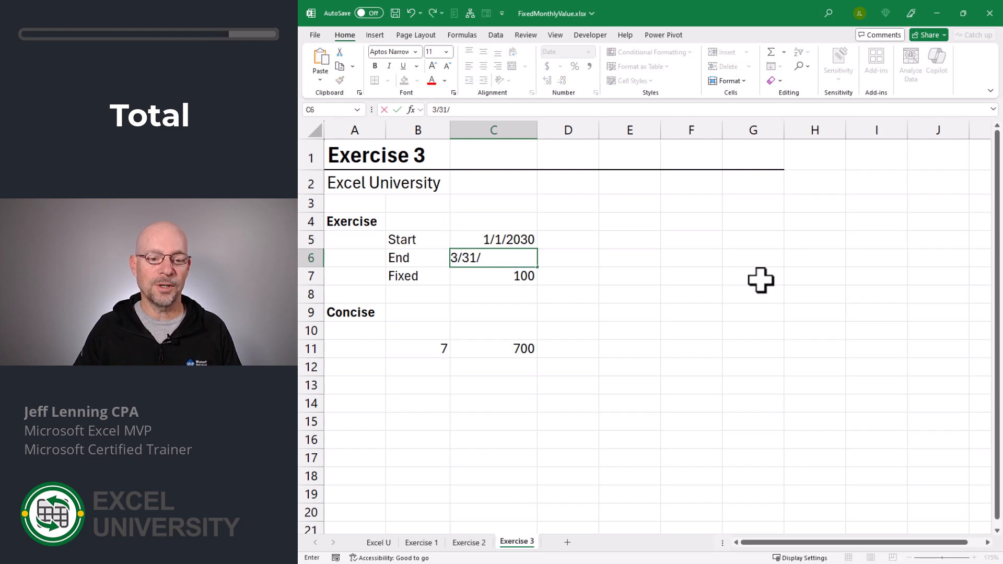
pyautogui.press('Return')
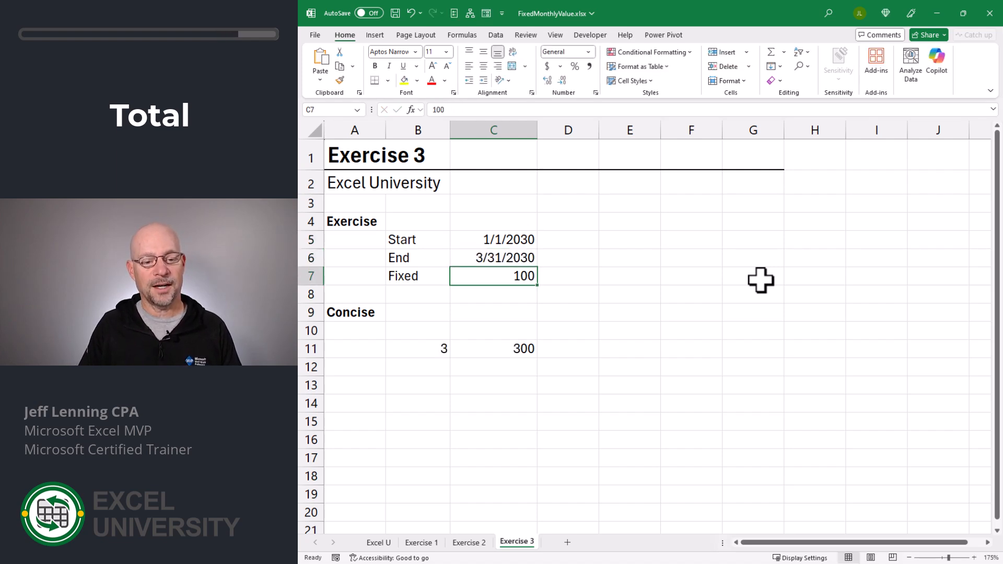